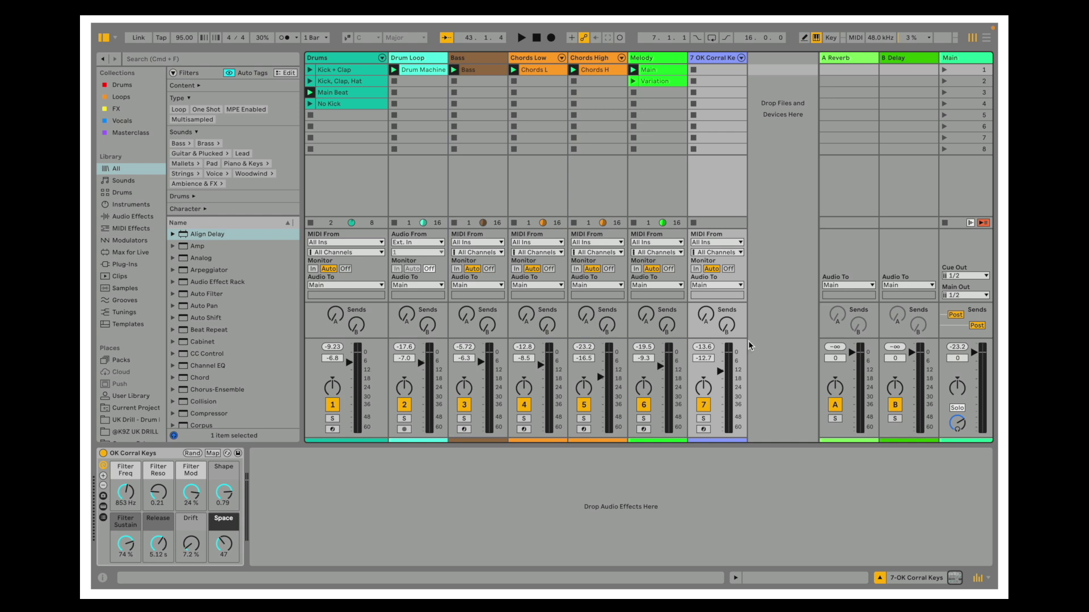
# Arm the OK Corral Keys track to audition its sound, and disarm it again.
pyautogui.click(706, 429)
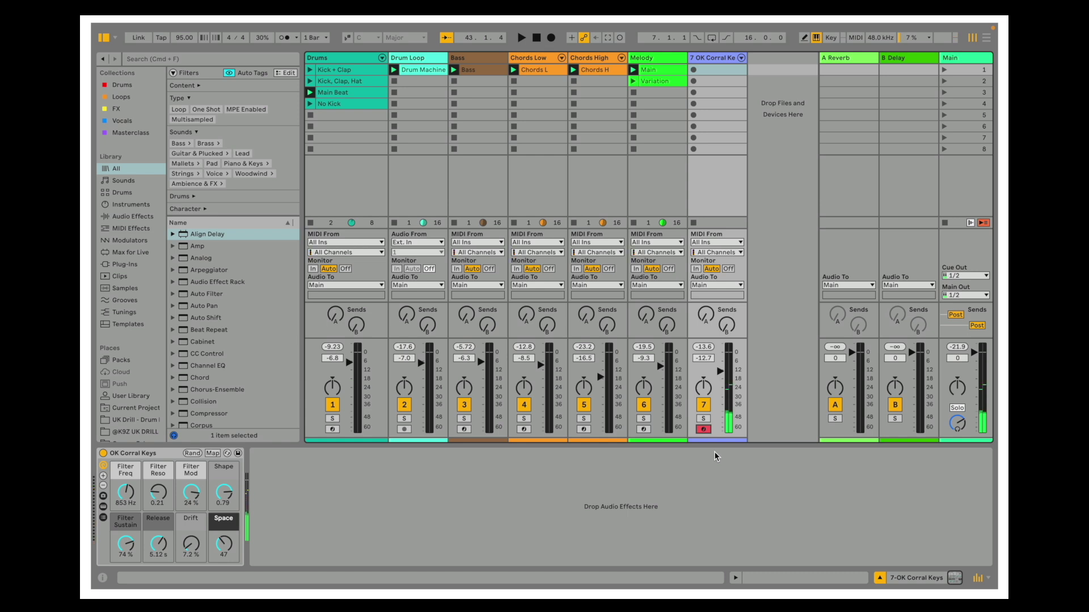
pyautogui.click(705, 430)
# Examine the notes of the Chords H clip and the device chain on the Chords High track.
pyautogui.doubleClick(600, 70)
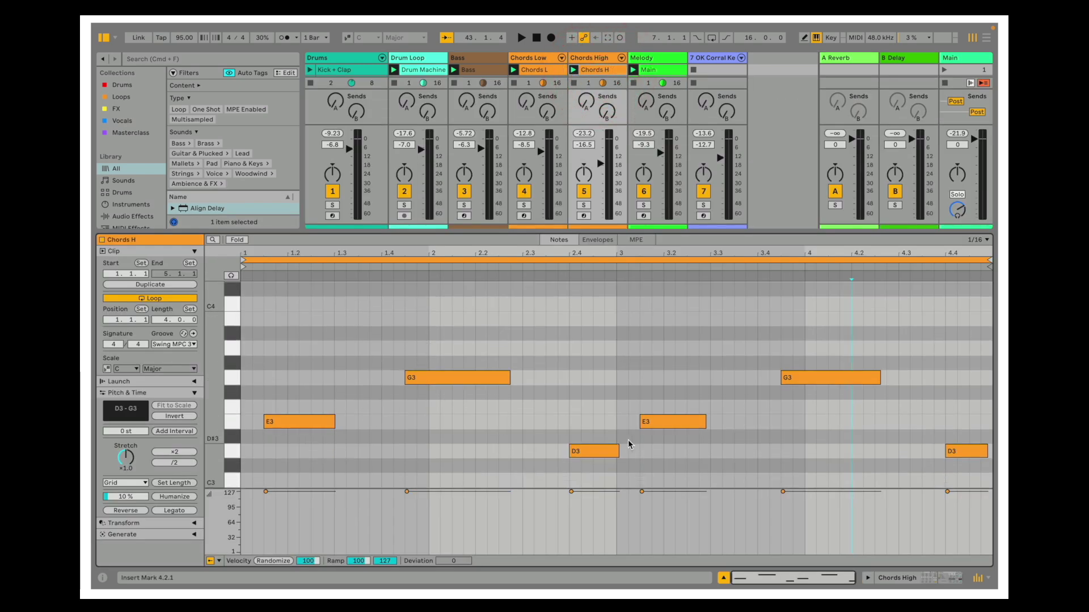
pyautogui.click(723, 577)
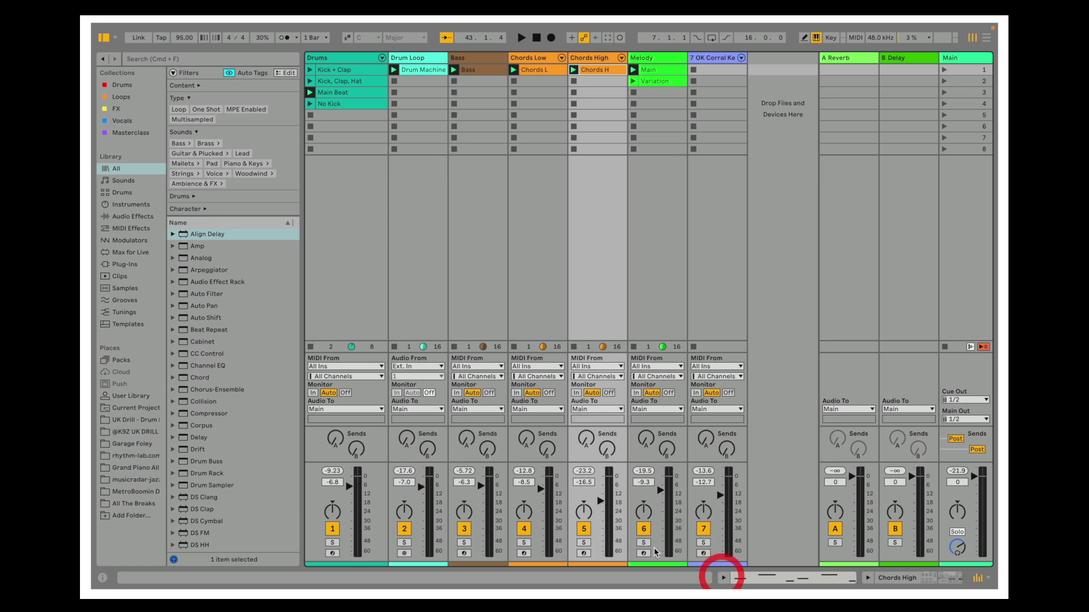
pyautogui.click(894, 577)
pyautogui.click(169, 454)
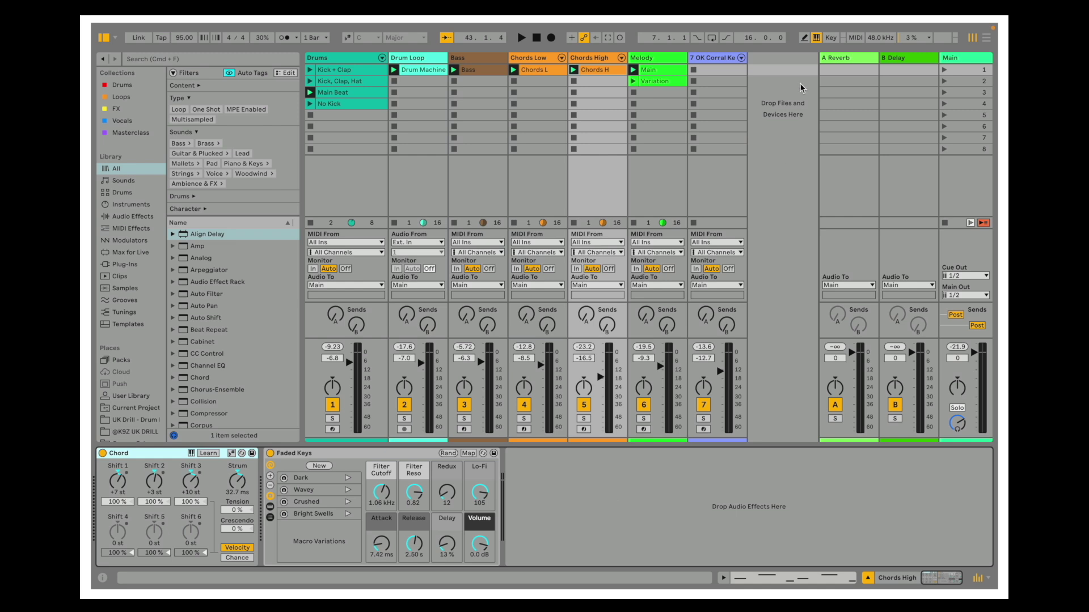
# Set the MIDI input of the OK Corral Keys track to Chords High.
pyautogui.click(718, 57)
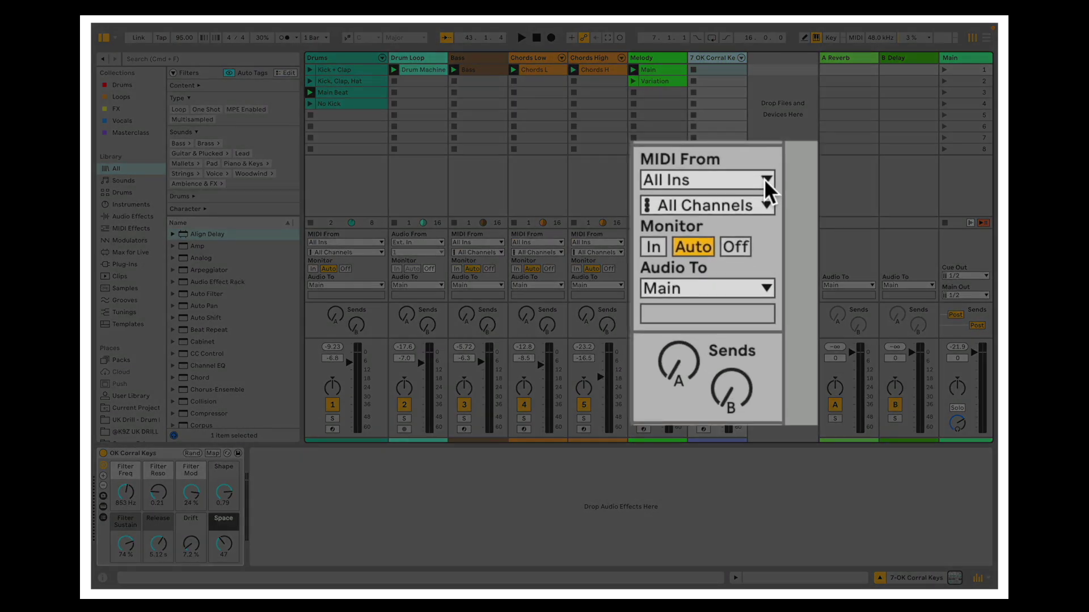
pyautogui.click(764, 178)
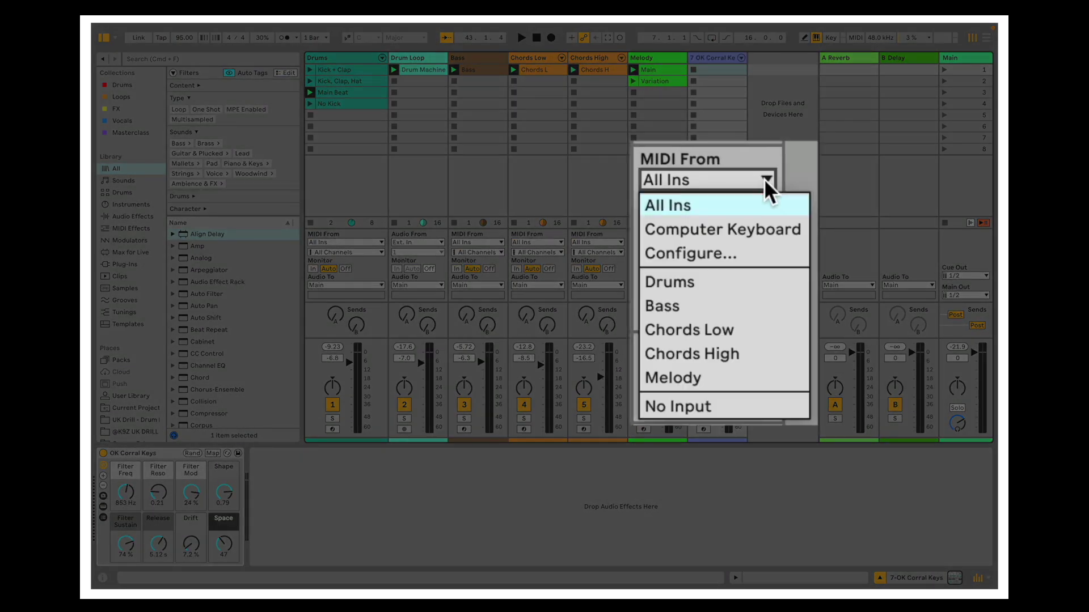
pyautogui.click(731, 353)
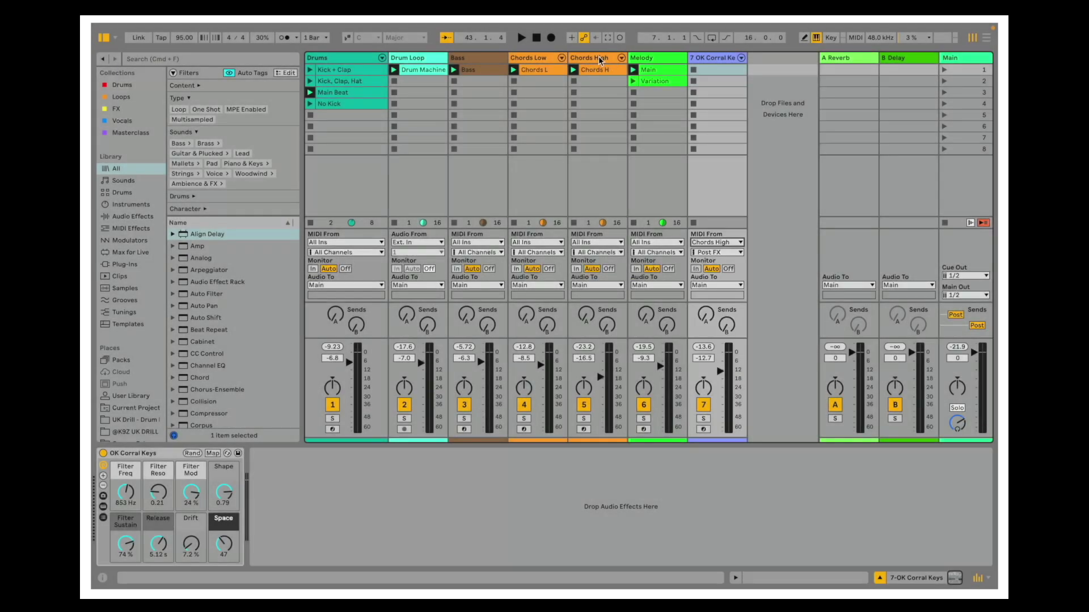
# Arm OK Corral Keys, solo Chords High, and record its chord MIDI into the first clip slot of OK Corral Keys.
pyautogui.click(729, 71)
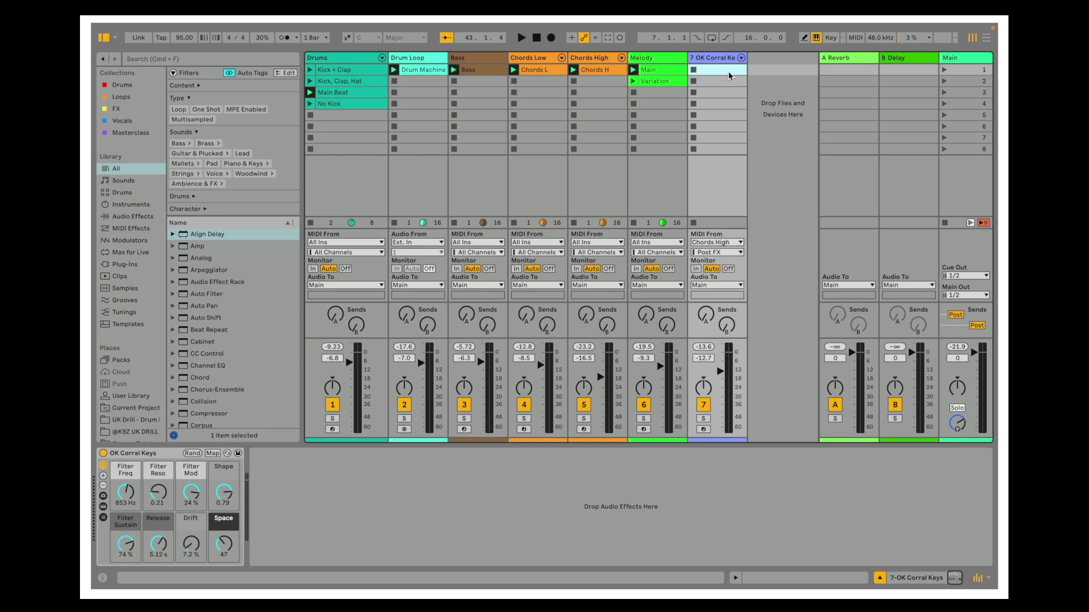
pyautogui.click(703, 429)
pyautogui.keyDown('super'); pyautogui.click(584, 419); pyautogui.keyUp('super')
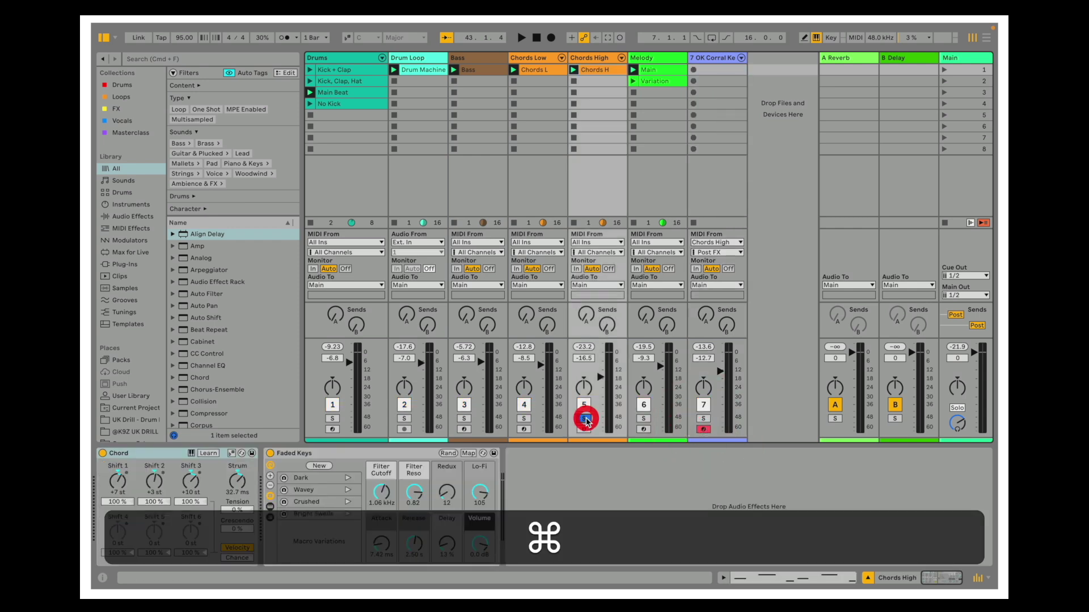
pyautogui.click(719, 69)
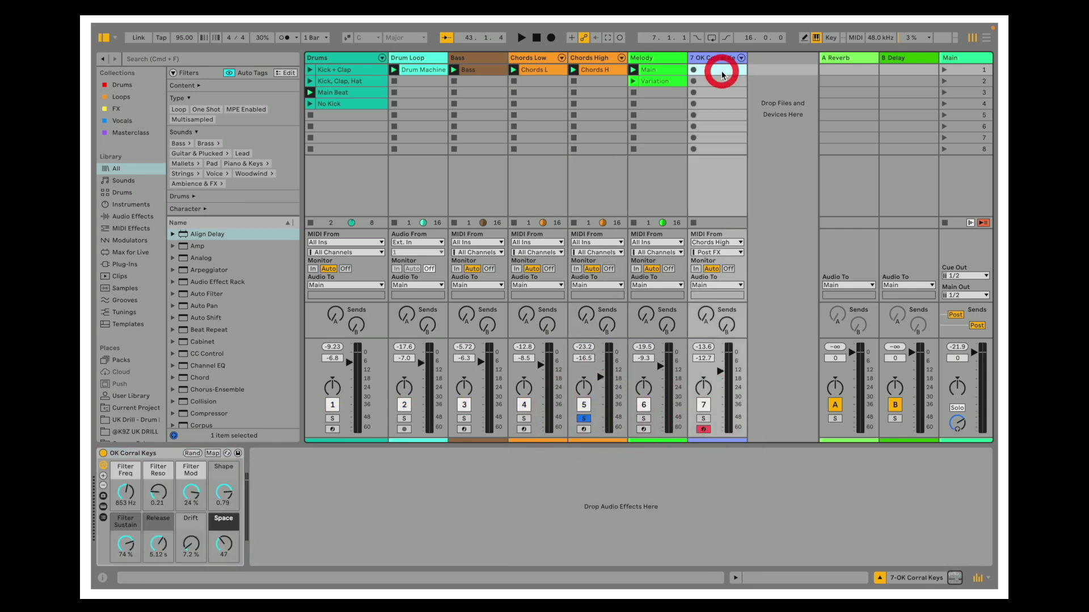
pyautogui.click(620, 38)
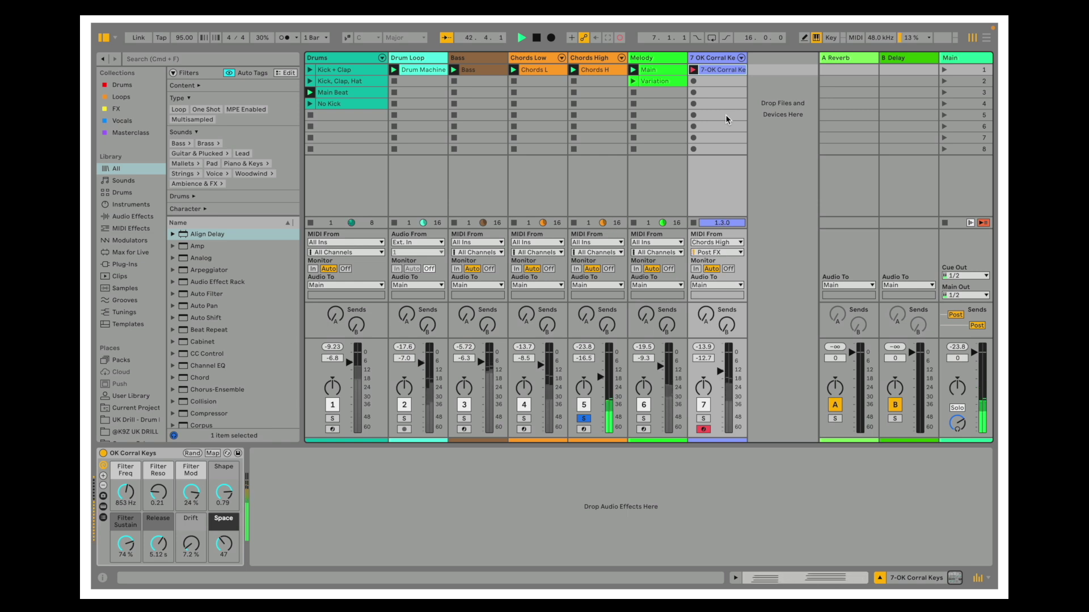
pyautogui.press('space')
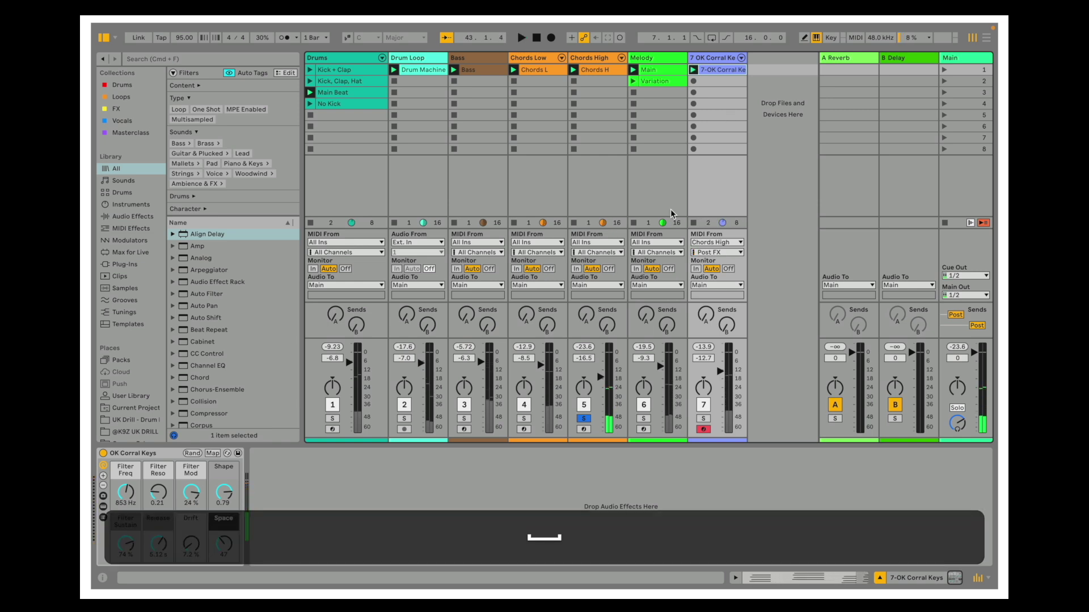
# Turn off the solo on Chords High and solo the OK Corral Keys track instead.
pyautogui.click(586, 419)
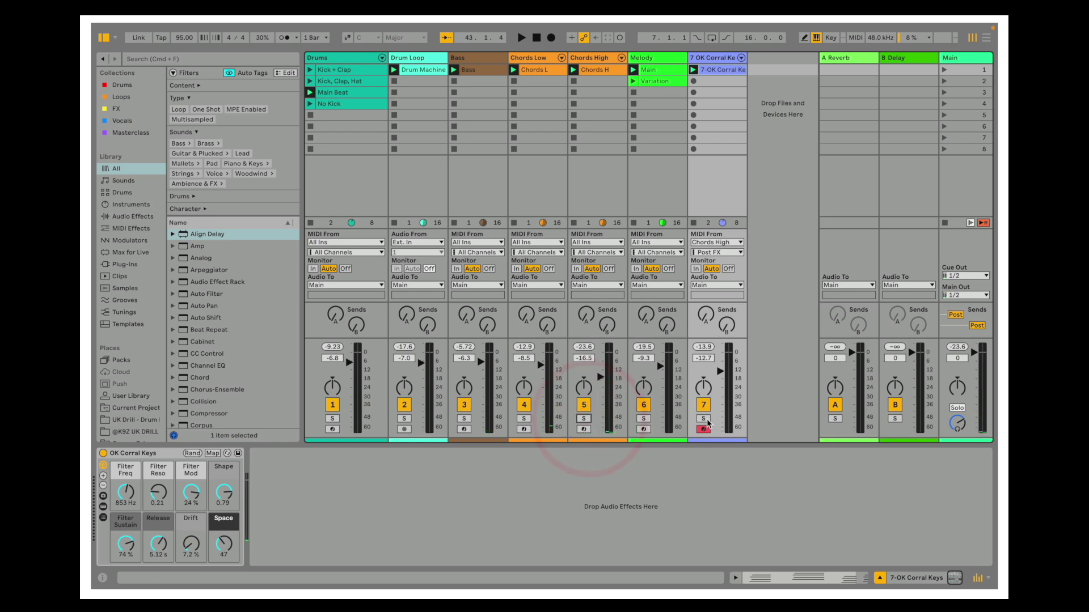
pyautogui.click(704, 419)
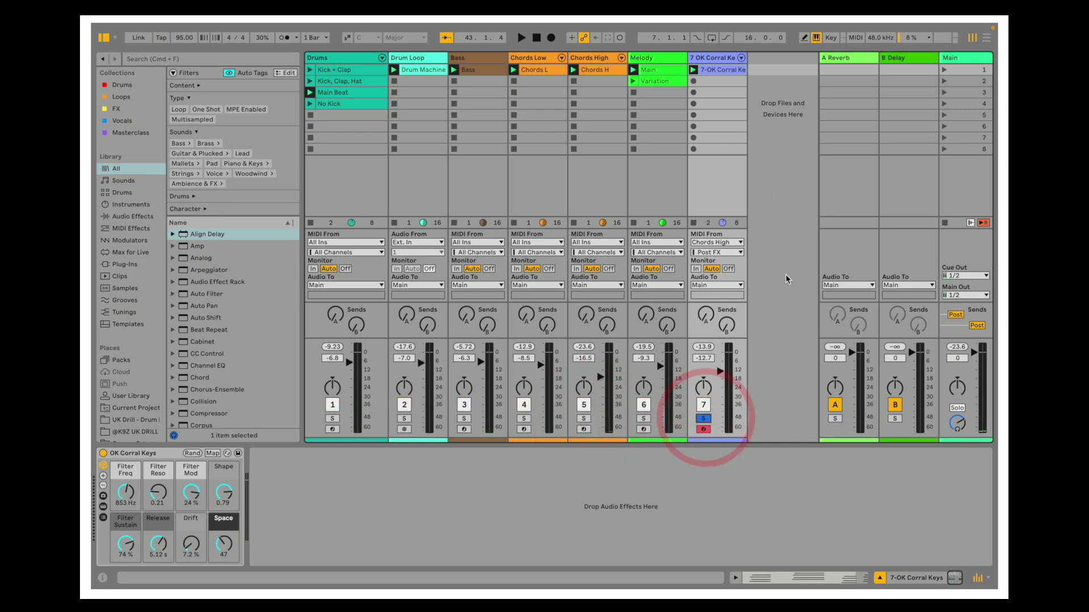
# Open the recorded OK Corral Keys clip and delete its second and third chords, leaving only the first.
pyautogui.doubleClick(723, 75)
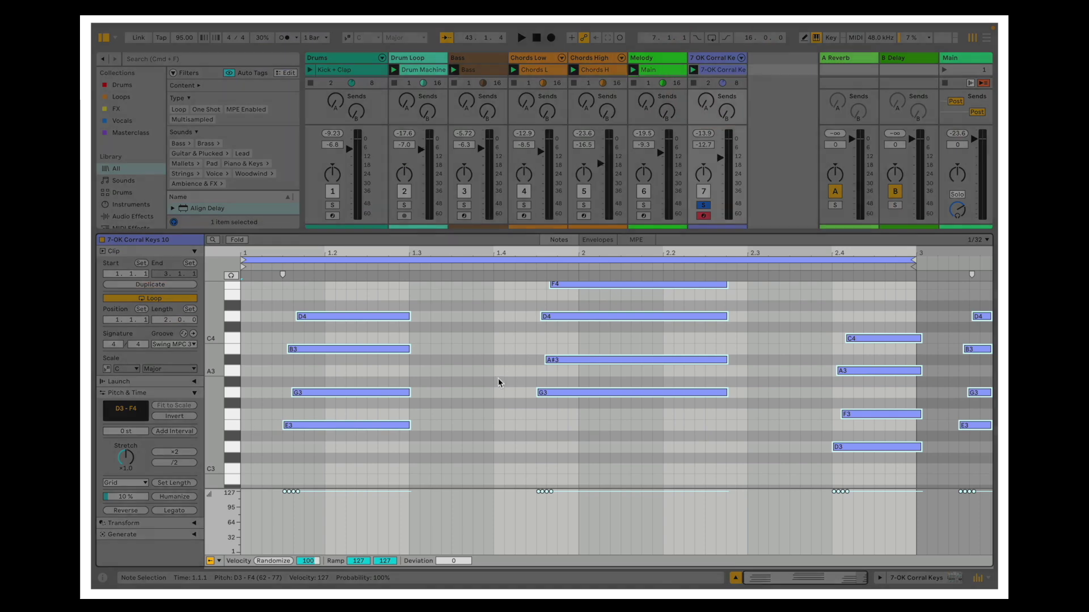
pyautogui.click(497, 381)
pyautogui.scroll(1, 497, 382)
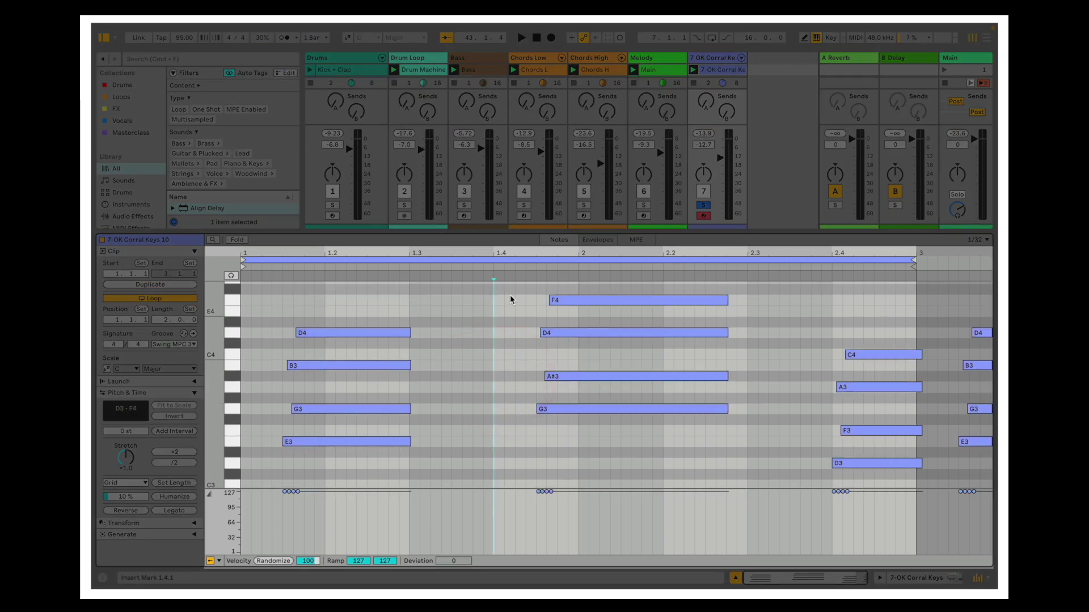
pyautogui.scroll(1, 460, 333)
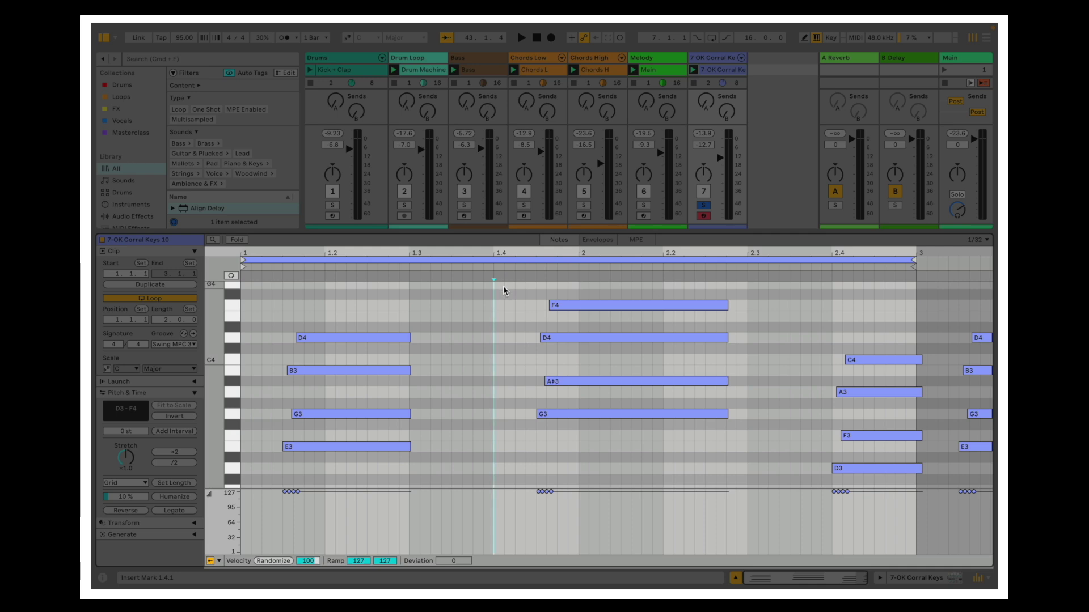
pyautogui.moveTo(510, 293); pyautogui.dragTo(883, 470)
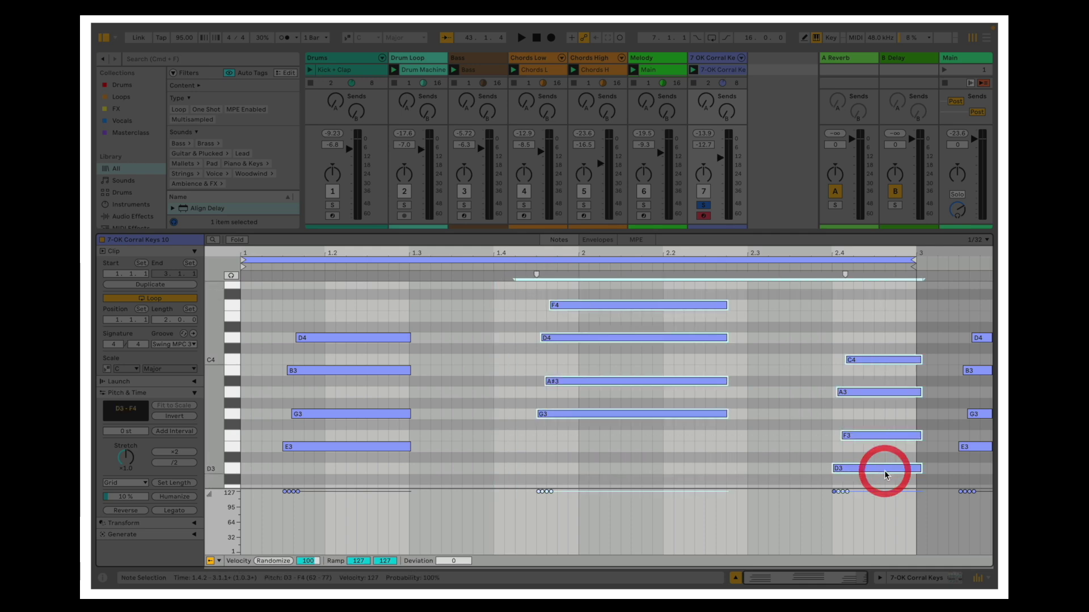
pyautogui.press('BackSpace')
pyautogui.scroll(-1, 493, 445)
pyautogui.click(442, 452)
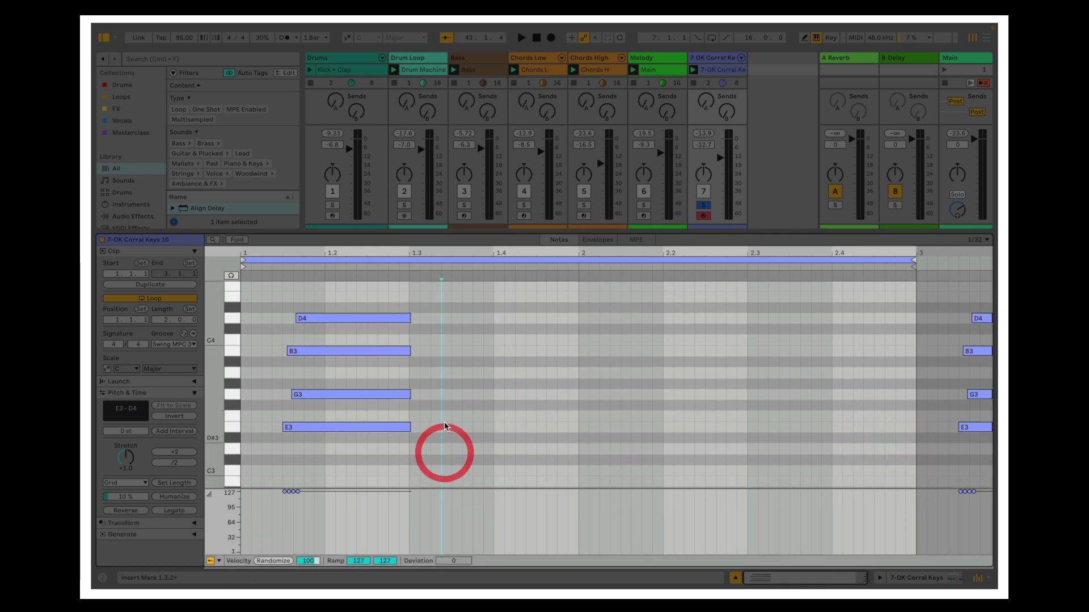
# Quantize all notes of the remaining chord in the OK Corral Keys clip.
pyautogui.moveTo(400, 250); pyautogui.dragTo(402, 270)
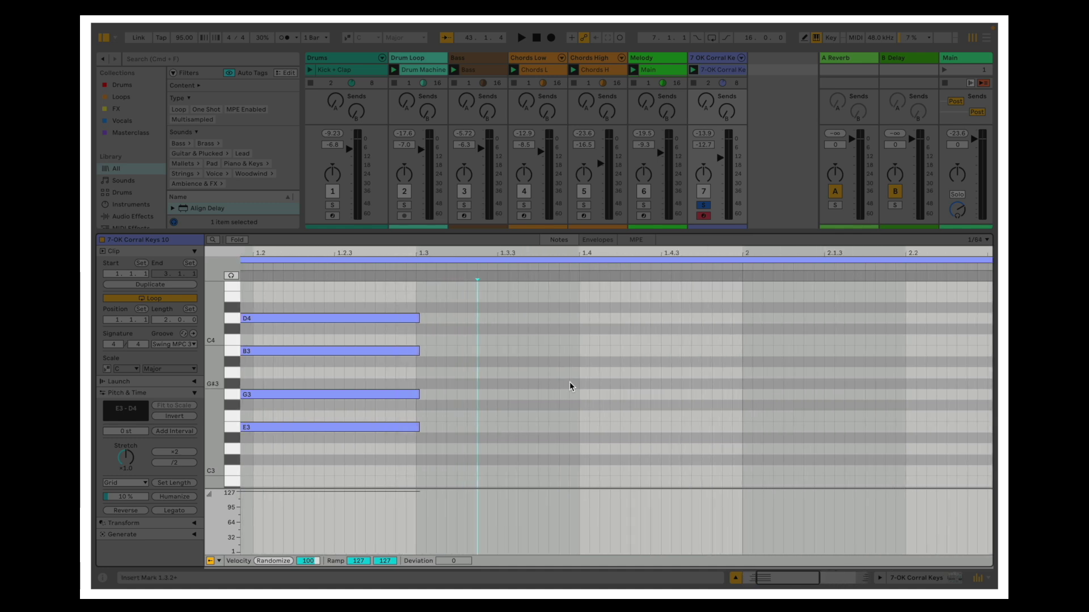
pyautogui.scroll(3, 570, 382)
pyautogui.click(656, 400)
pyautogui.press('super+a')
pyautogui.press('super+u')
pyautogui.click(655, 399)
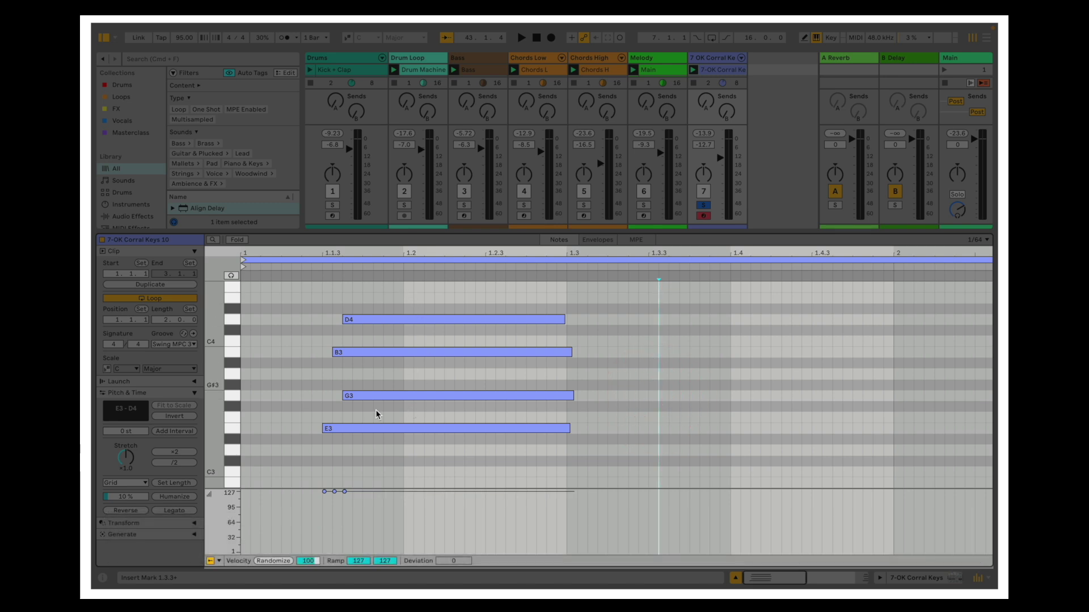
# Nudge the D4, B3 and G3 notes earlier so they start together with E3.
pyautogui.click(401, 318)
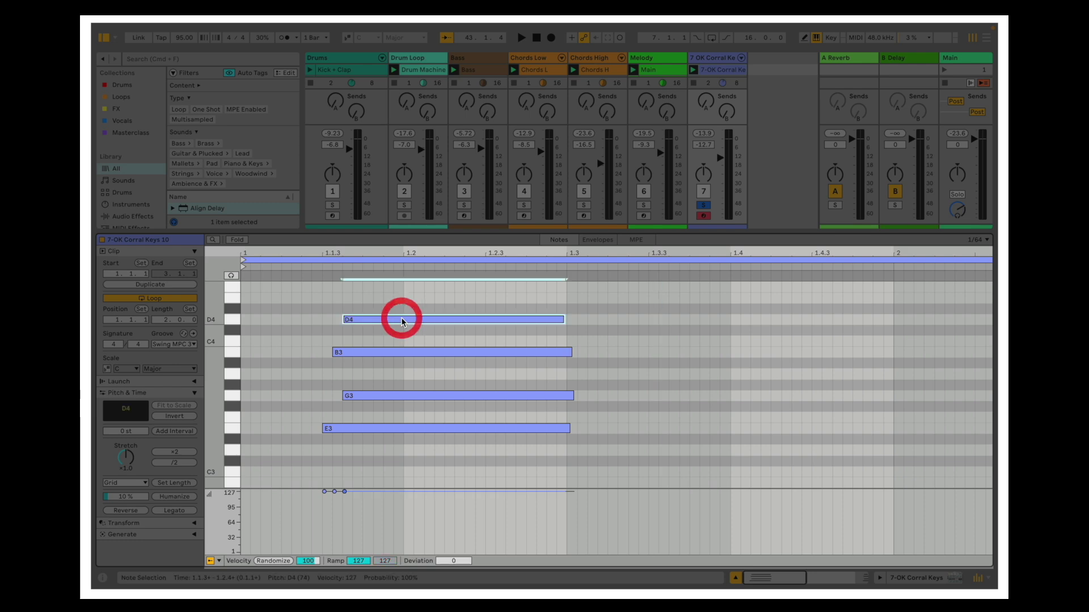
pyautogui.press('Left')
pyautogui.press('Left')
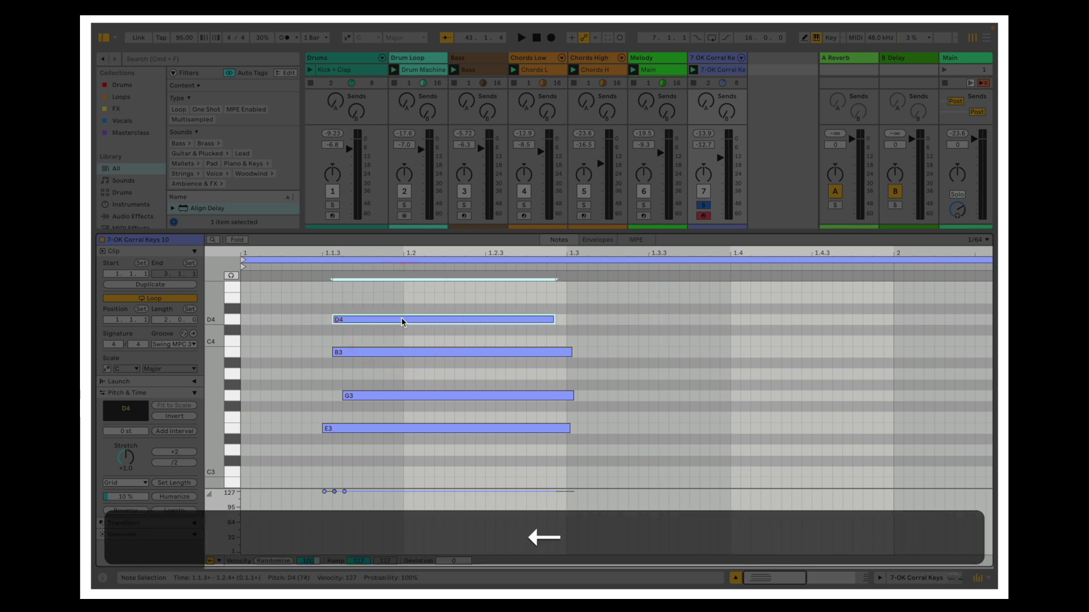
pyautogui.click(403, 352)
pyautogui.press('Left')
pyautogui.click(379, 395)
pyautogui.press('Left')
# Adjust the ends of the four chord notes so they all finish together at about beat 1.3.
pyautogui.click(635, 408)
pyautogui.moveTo(569, 428); pyautogui.dragTo(567, 395)
pyautogui.click(560, 353)
pyautogui.moveTo(561, 352); pyautogui.dragTo(565, 318)
pyautogui.click(604, 361)
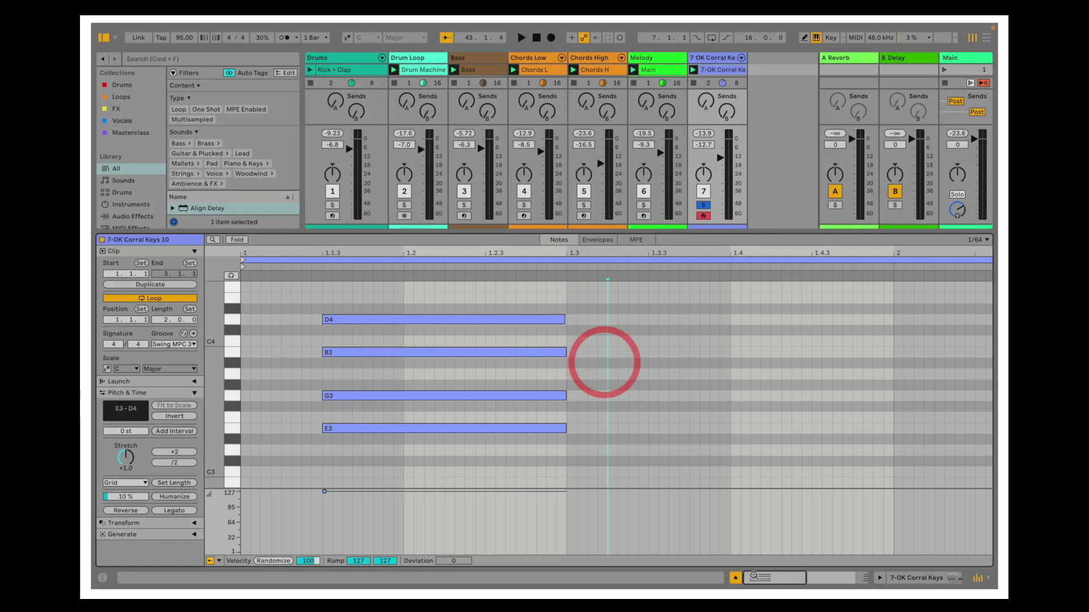
# Launch the edited OK Corral Keys clip to hear the chord, and stop playback.
pyautogui.click(736, 577)
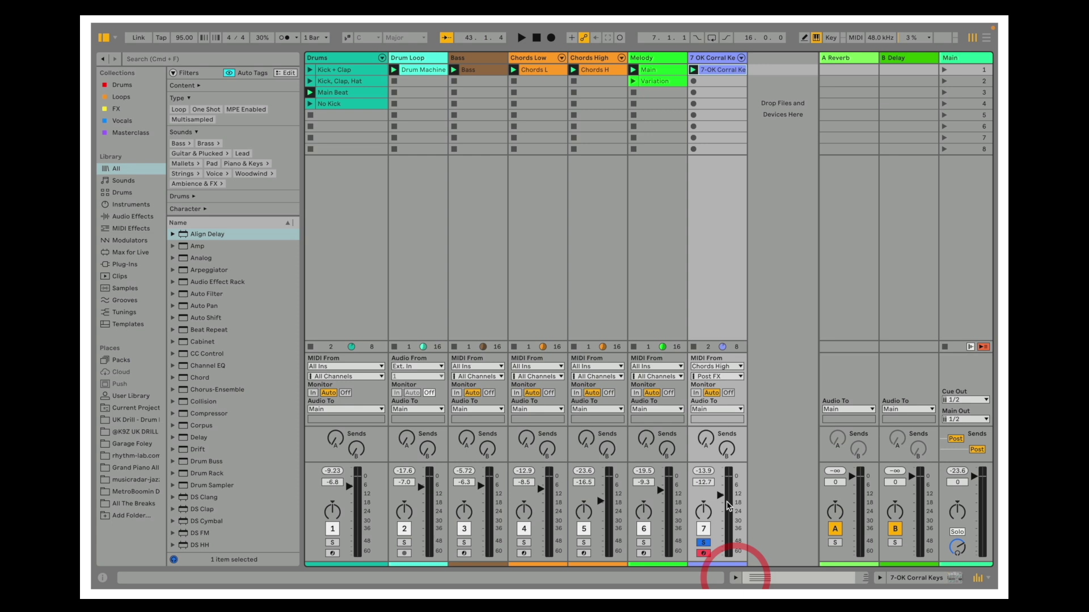
pyautogui.click(695, 69)
pyautogui.click(902, 578)
pyautogui.press('space')
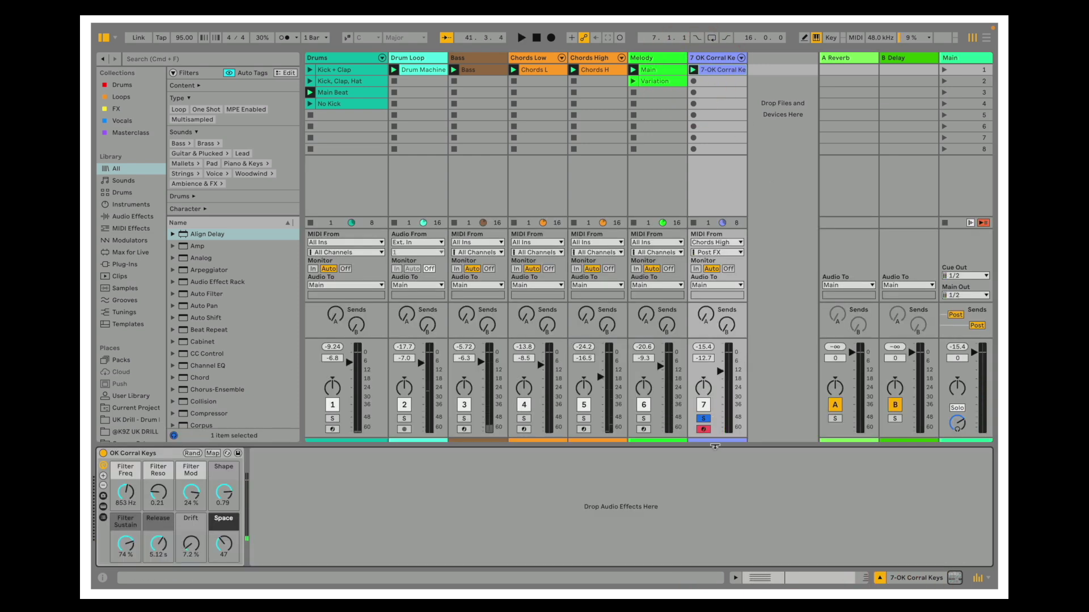
# Turn off the solo and record arm on the OK Corral Keys track.
pyautogui.click(704, 418)
pyautogui.click(705, 429)
pyautogui.click(692, 481)
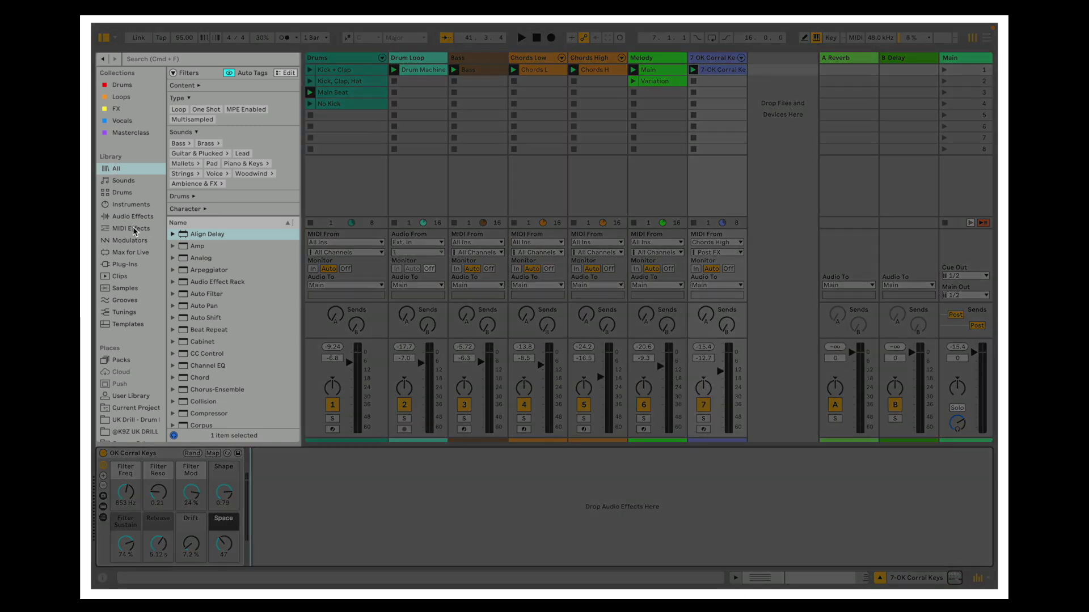
# Add the Arpeggiator MIDI effect before the instrument on the OK Corral Keys track.
pyautogui.click(131, 228)
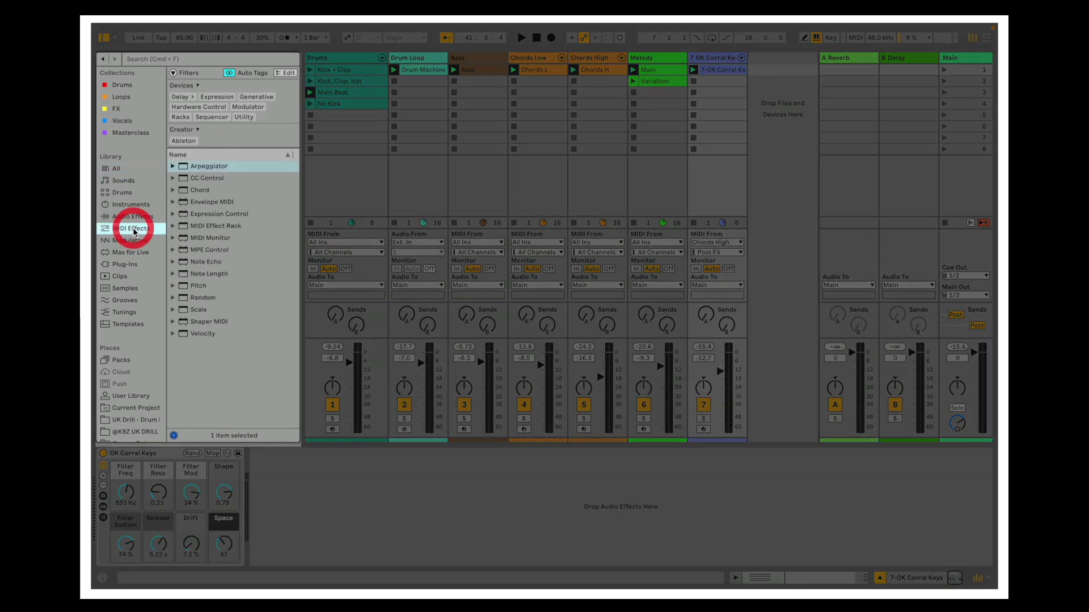
pyautogui.doubleClick(220, 167)
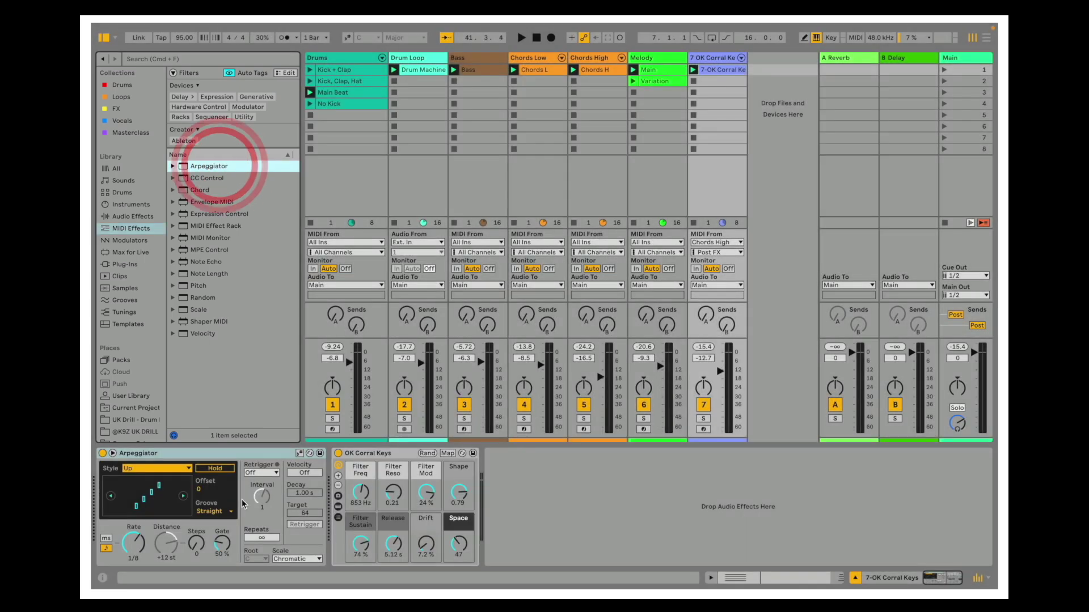
pyautogui.click(665, 491)
# Solo the OK Corral Keys track and play it to hear the arpeggiated chord.
pyautogui.click(703, 419)
pyautogui.click(619, 499)
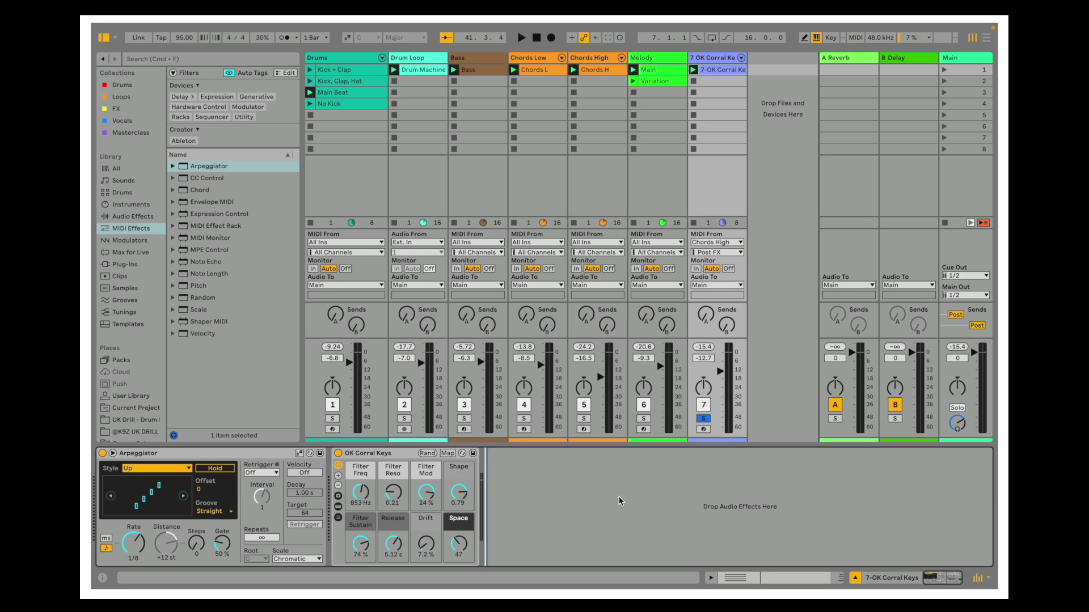
pyautogui.press('space')
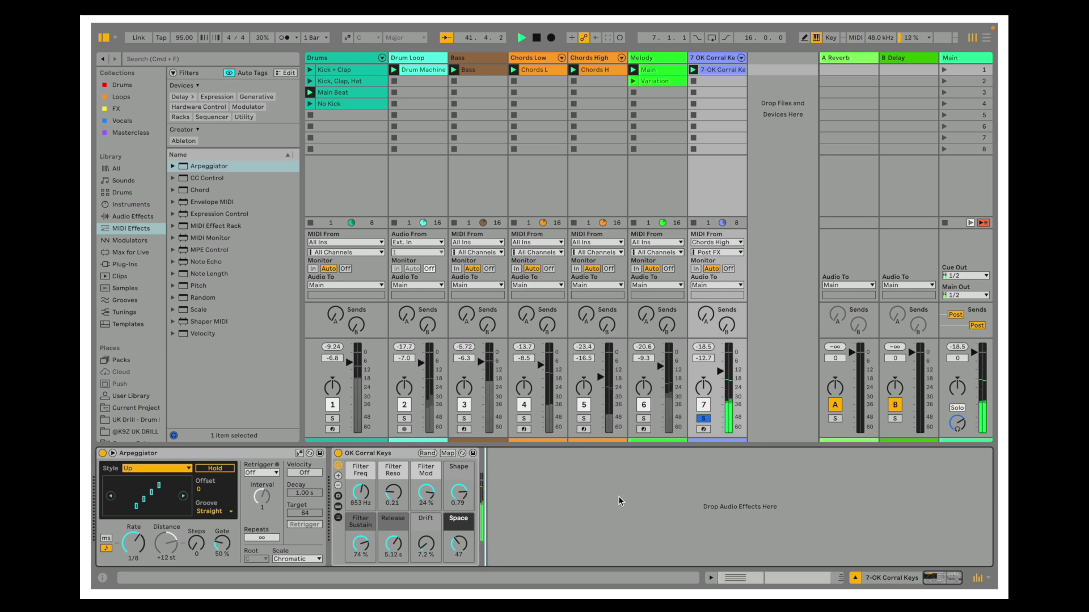
pyautogui.press('space')
pyautogui.click(619, 501)
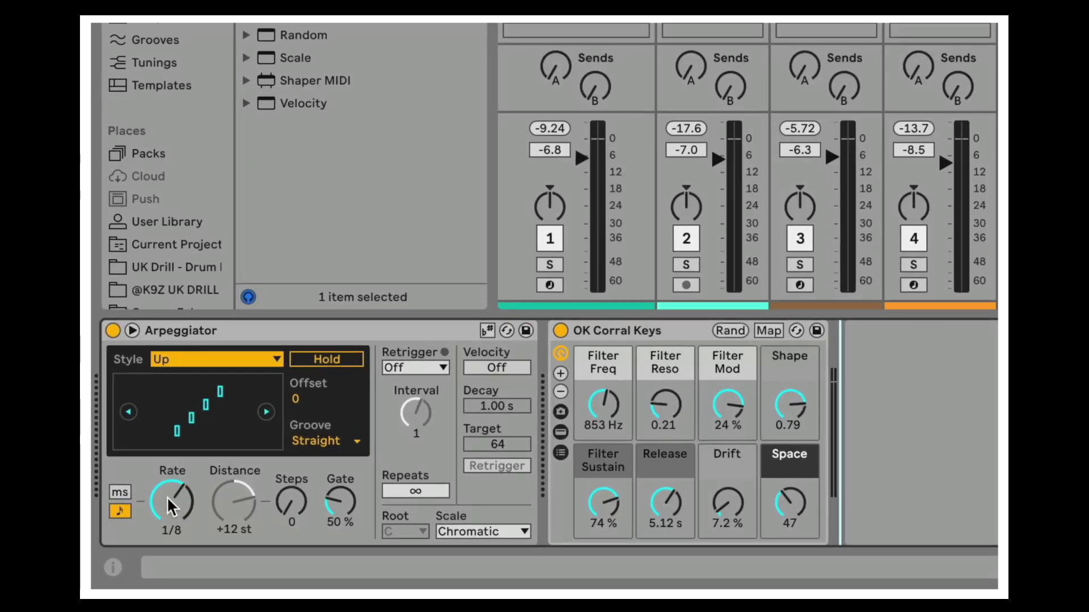
# Set the Arpeggiator's rate to 1/16 and turn off the track's solo after listening.
pyautogui.click(170, 507)
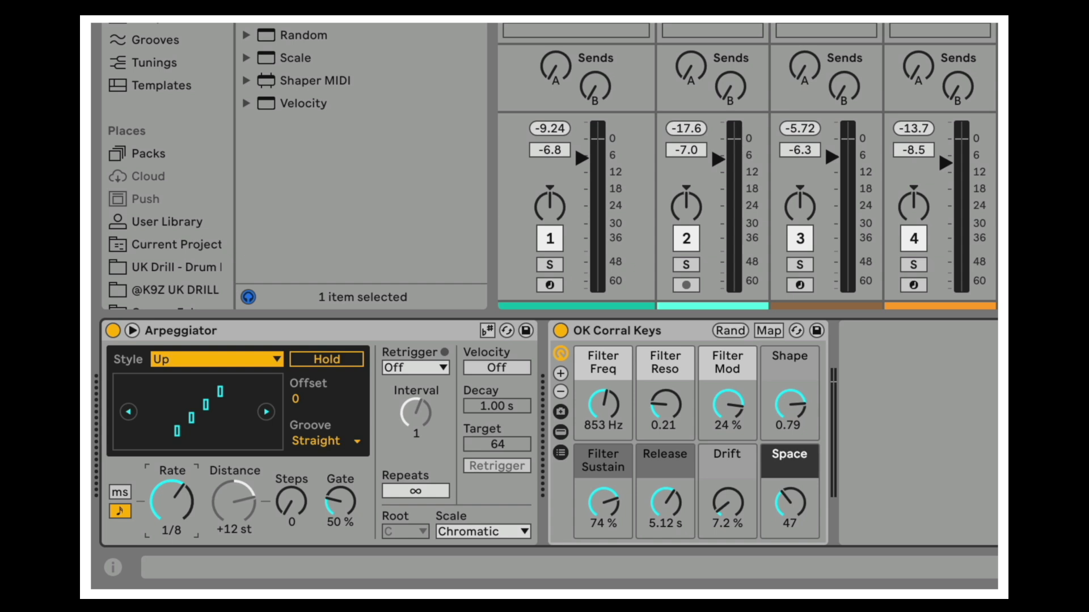
pyautogui.moveTo(170, 507); pyautogui.dragTo(170, 514)
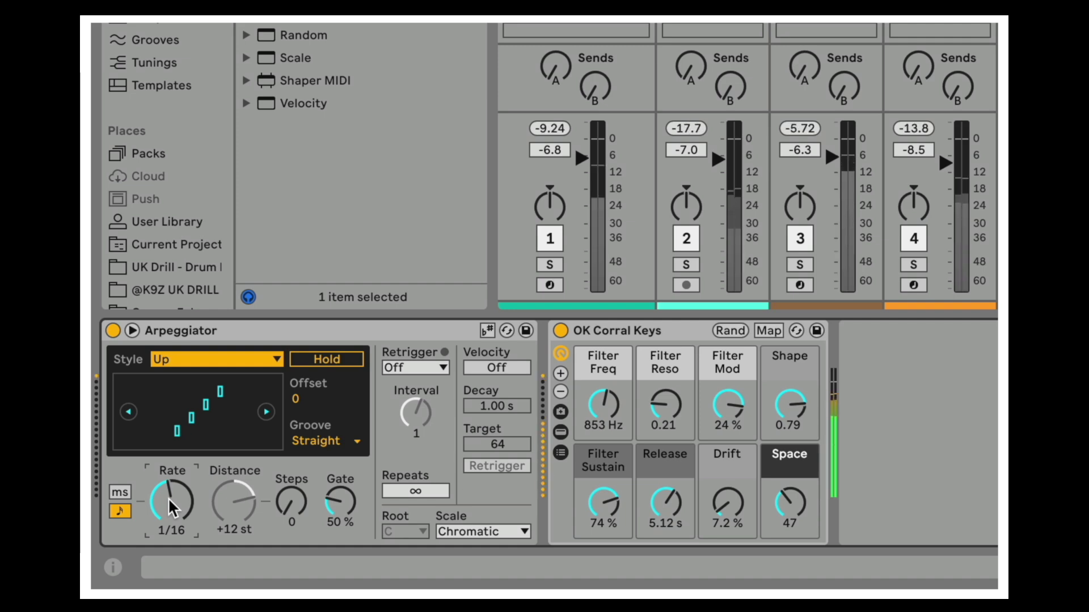
pyautogui.click(972, 420)
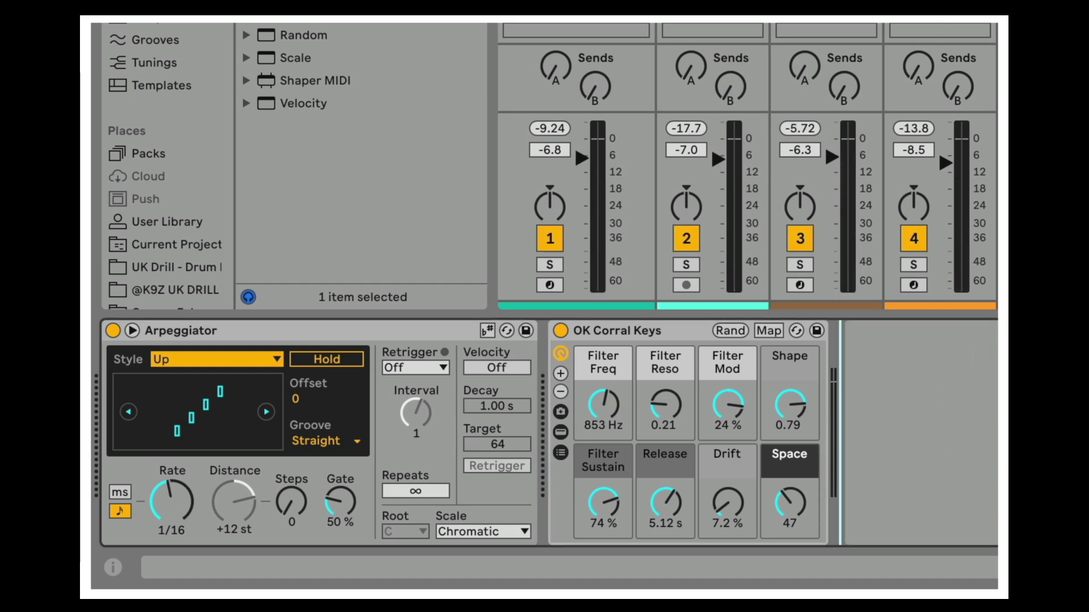
# Set the Arpeggiator's groove to Swing 16.
pyautogui.press('space')
pyautogui.click(337, 448)
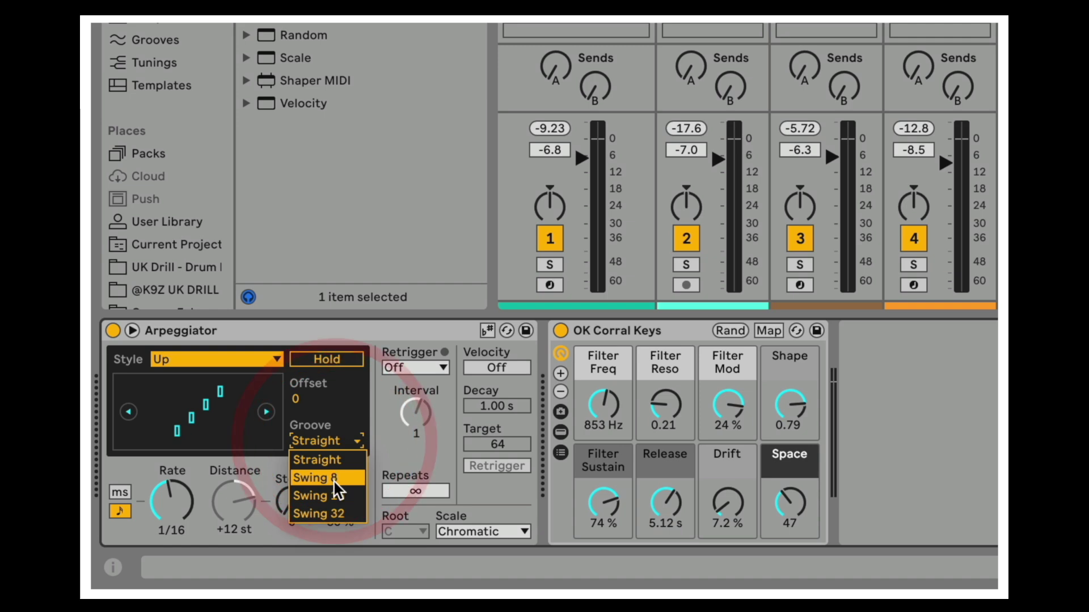
pyautogui.click(339, 496)
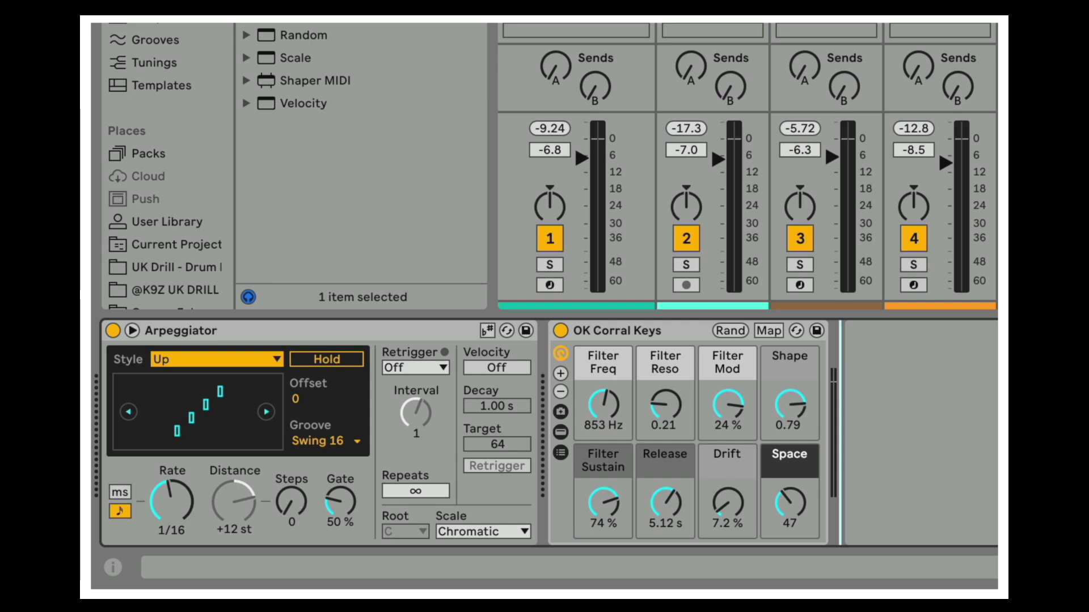
# Set the Arpeggiator's steps to 1 and solo the OK Corral Keys track to hear the result.
pyautogui.moveTo(293, 497); pyautogui.dragTo(292, 491)
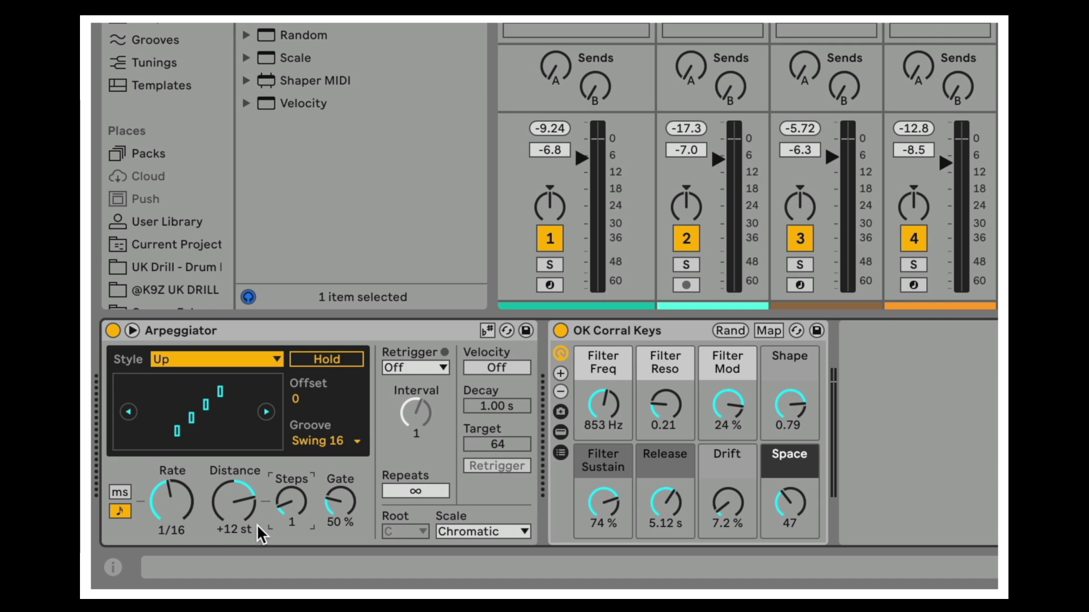
pyautogui.click(1084, 265)
pyautogui.click(1031, 403)
pyautogui.press('space')
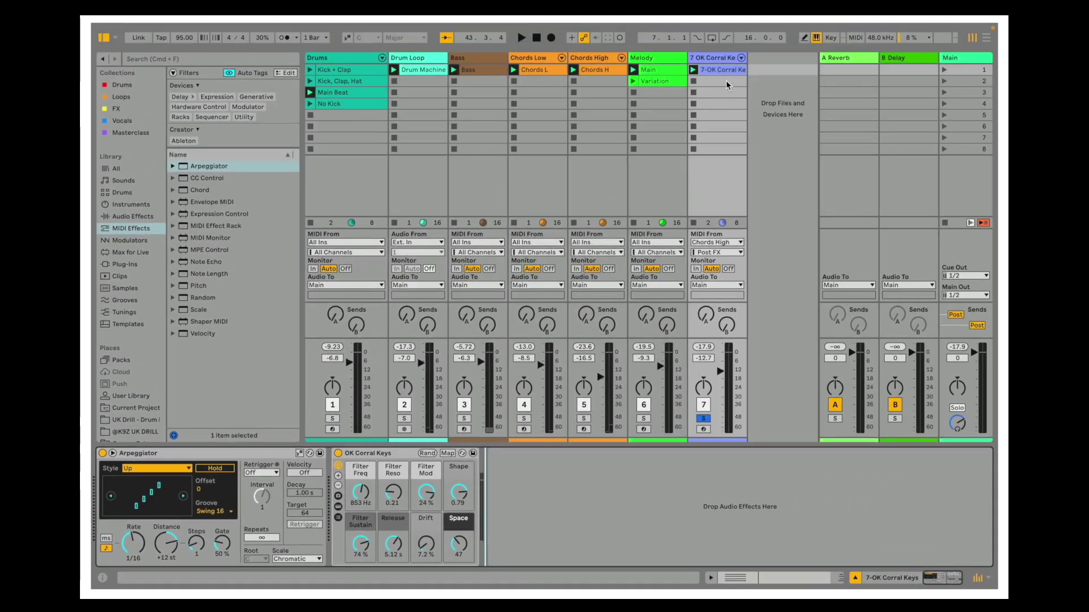
# Open the OK Corral Keys clip and extend all four notes of the first chord to beat 1.4, checking by playback.
pyautogui.doubleClick(719, 71)
pyautogui.click(510, 476)
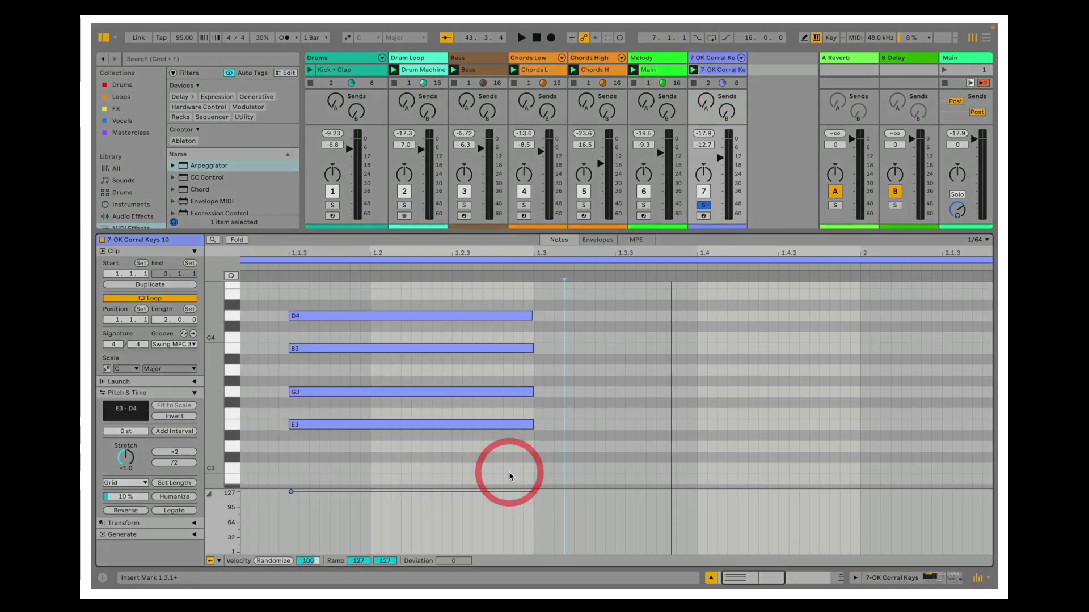
pyautogui.hscroll(-1, 510, 476)
pyautogui.moveTo(525, 256); pyautogui.dragTo(439, 256)
pyautogui.moveTo(469, 449); pyautogui.dragTo(425, 293)
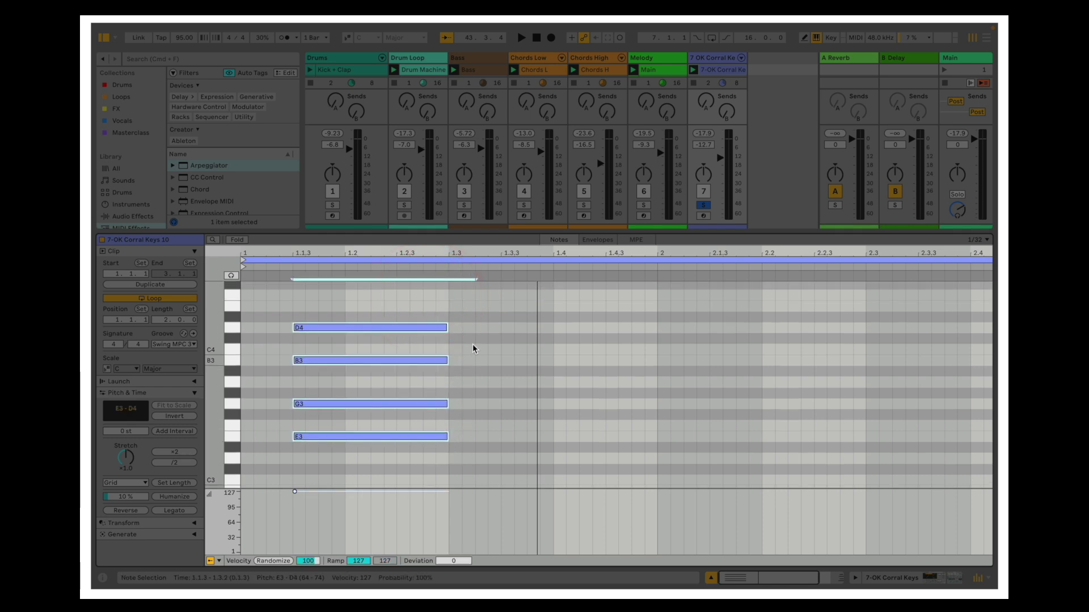
pyautogui.moveTo(456, 327); pyautogui.dragTo(549, 327)
pyautogui.click(606, 369)
pyautogui.press('space')
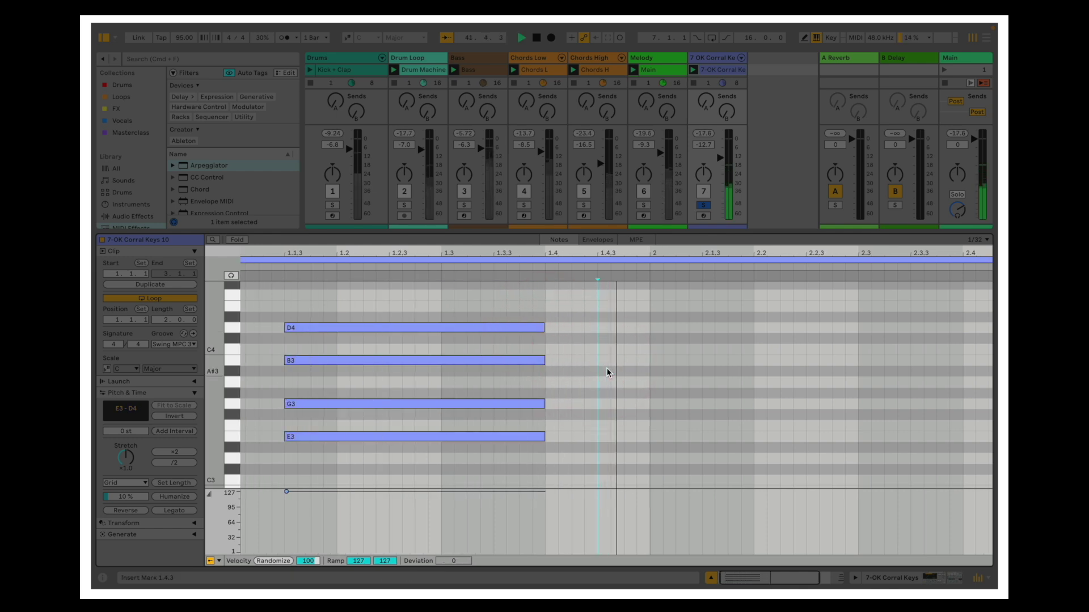
pyautogui.press('space')
# Delete the D4 note from the clip's first chord and play the clip to hear the simplified arpeggio.
pyautogui.click(514, 329)
pyautogui.click(588, 381)
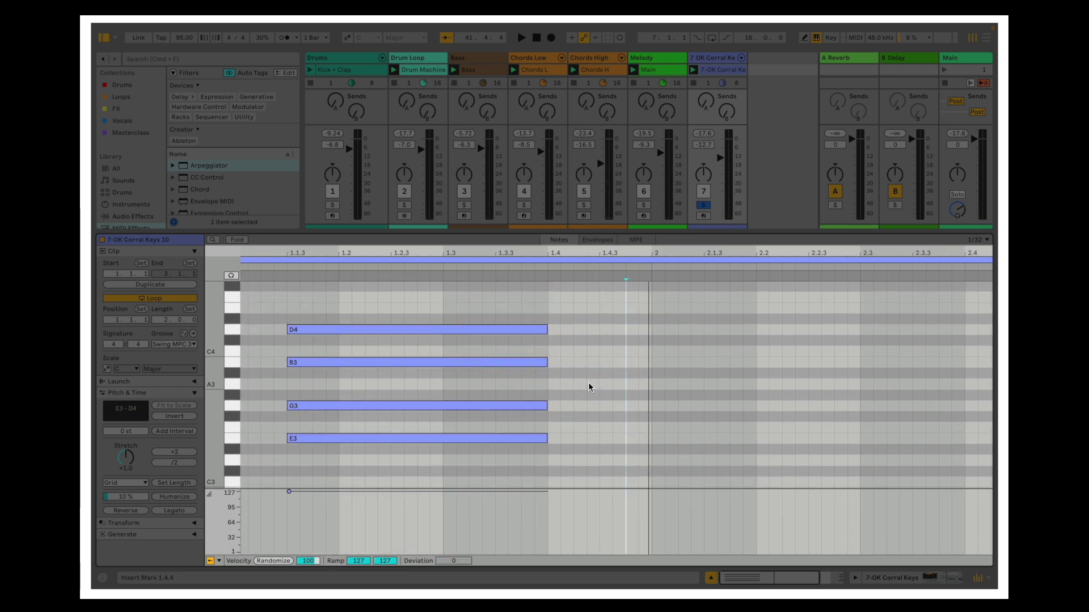
pyautogui.scroll(-1, 588, 383)
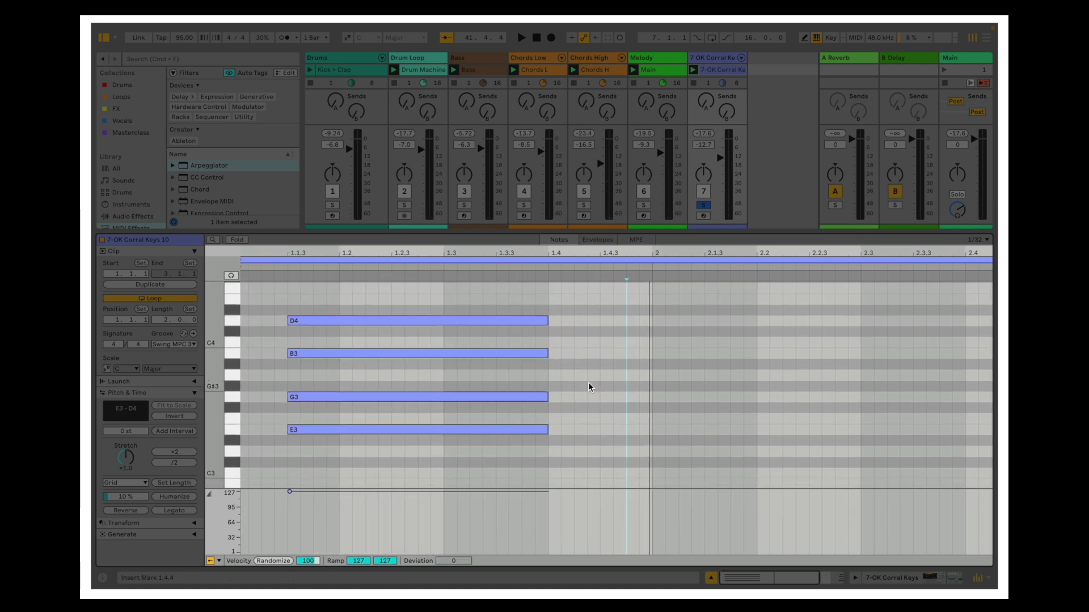
pyautogui.click(306, 321)
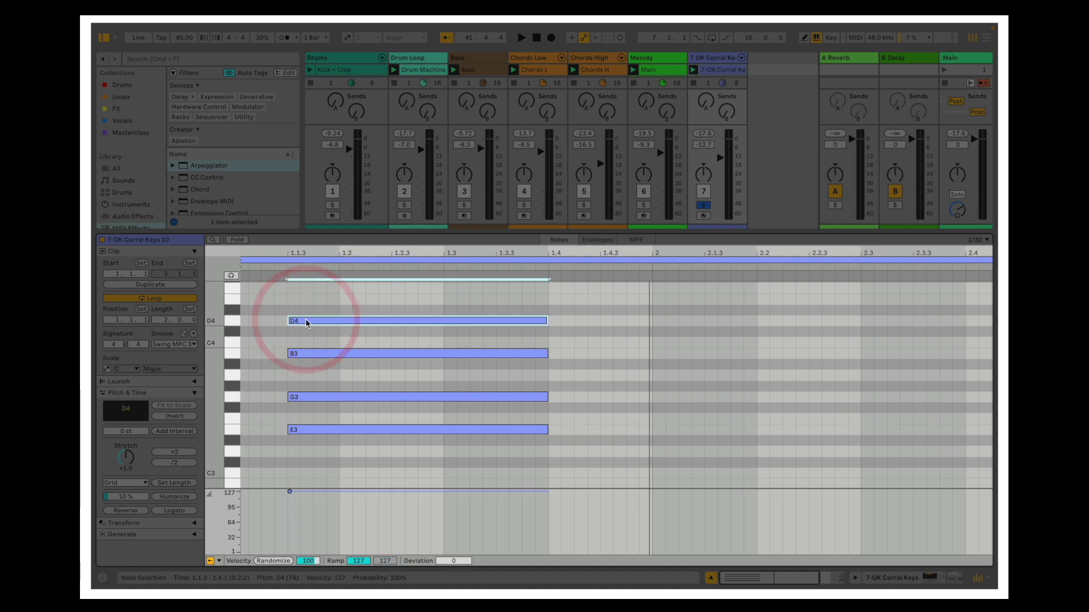
pyautogui.press('Delete')
pyautogui.click(671, 405)
pyautogui.click(604, 391)
pyautogui.press('space')
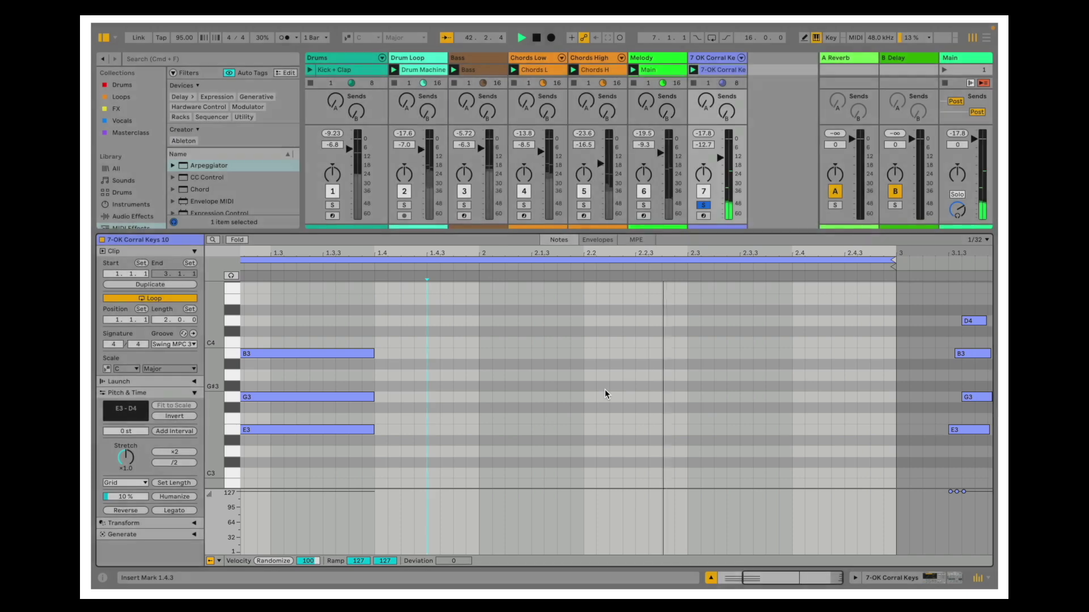
pyautogui.press('space')
# Return to the track's devices, set the Arpeggiator's steps to 2 and listen to the pattern.
pyautogui.click(883, 580)
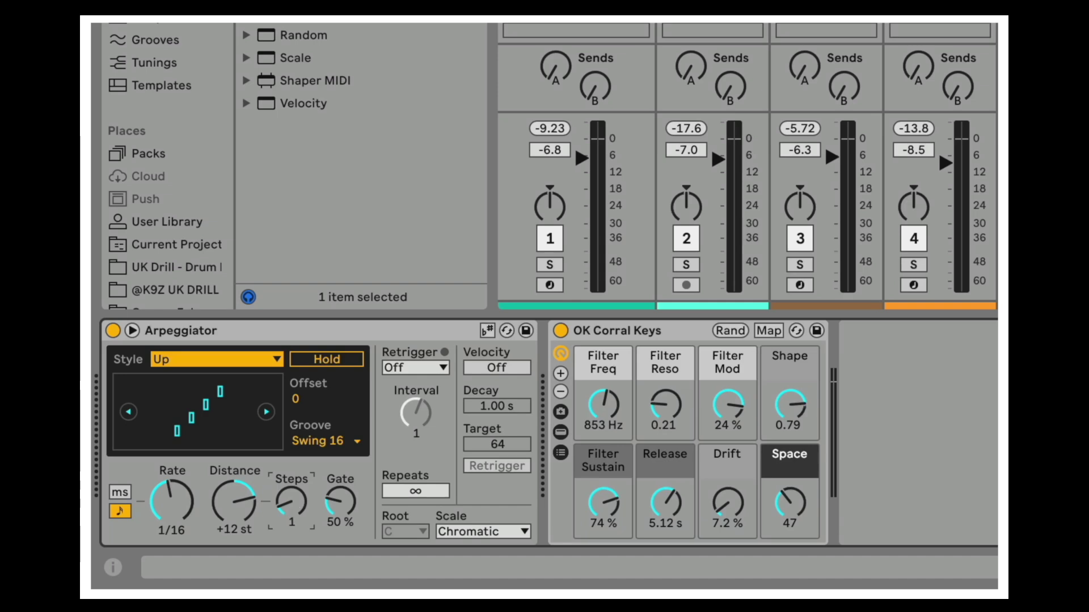
pyautogui.click(981, 417)
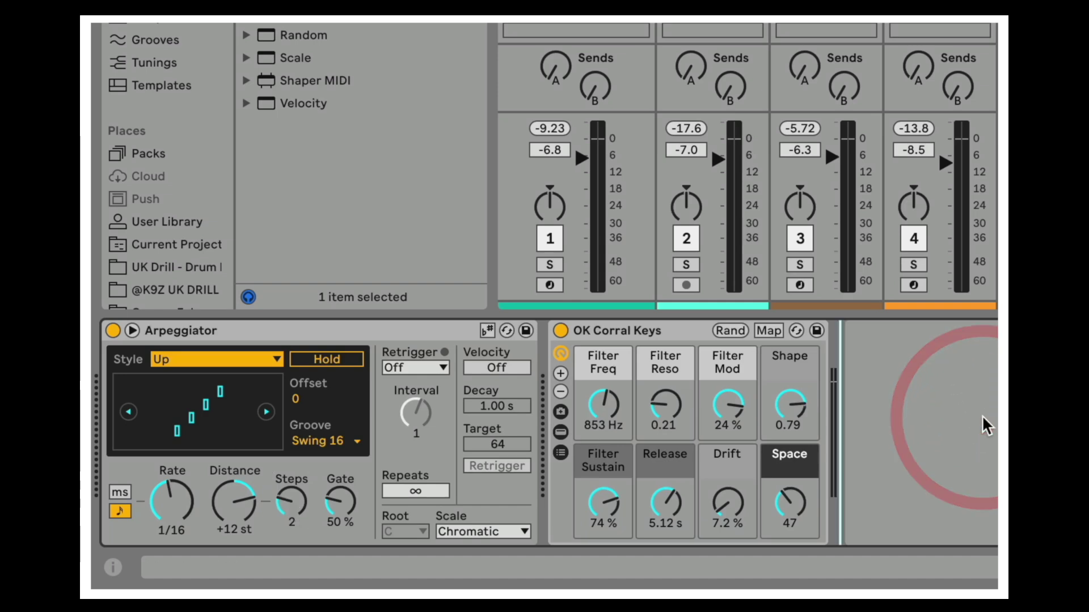
pyautogui.click(981, 415)
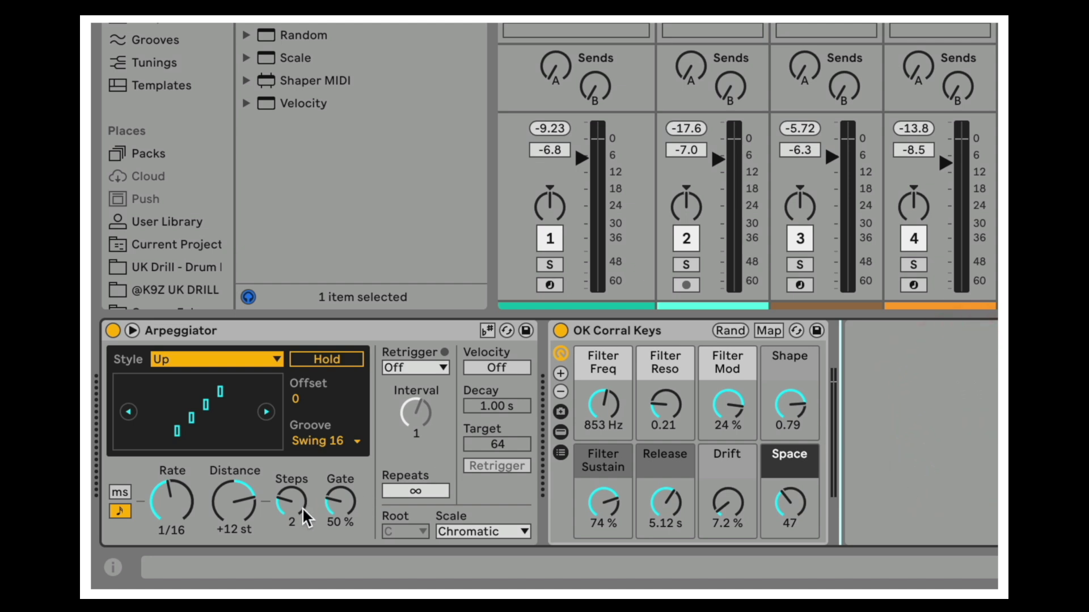
pyautogui.press('space')
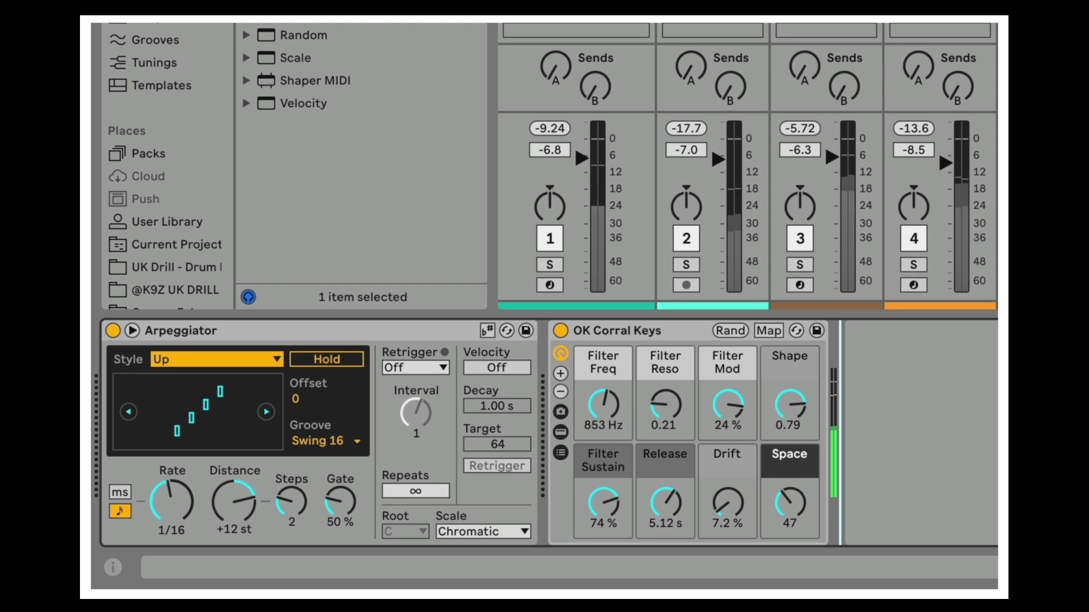
pyautogui.press('space')
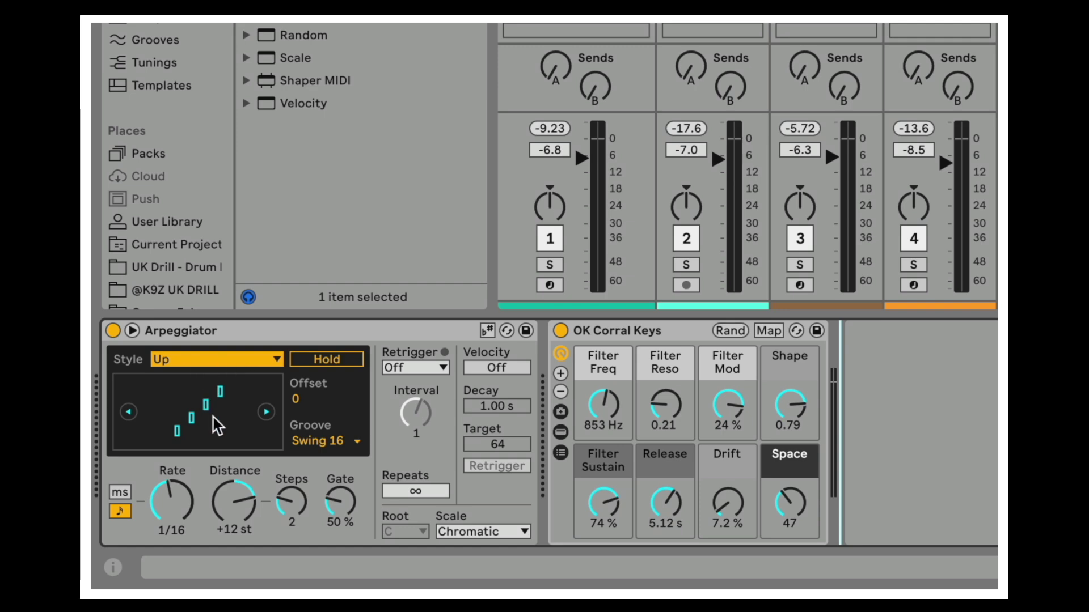
# Try the Arpeggiator's Down and Down & Up styles, listening to each.
pyautogui.click(266, 412)
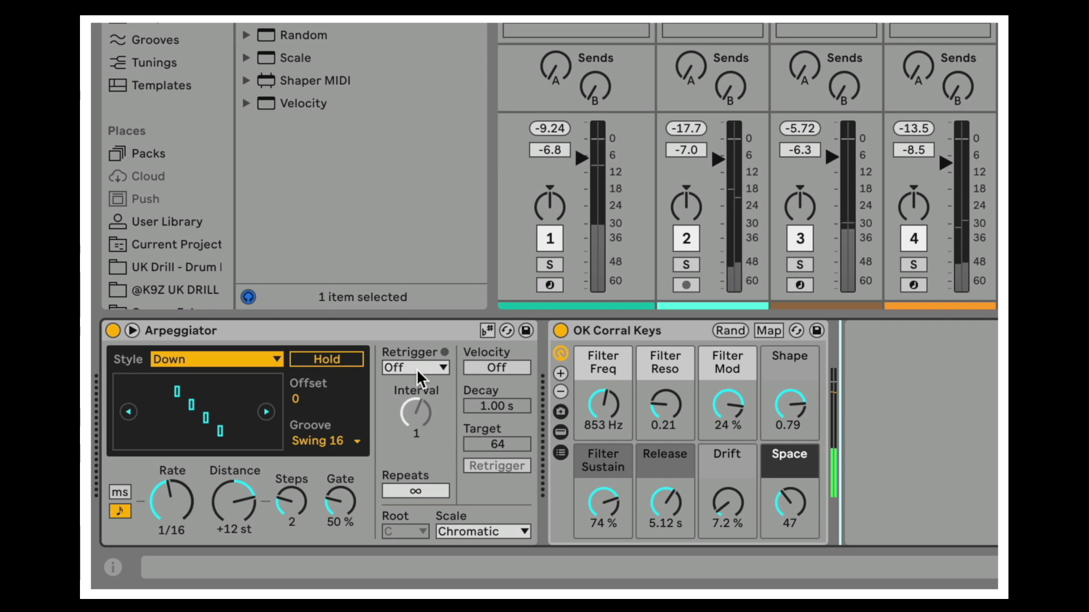
pyautogui.click(251, 358)
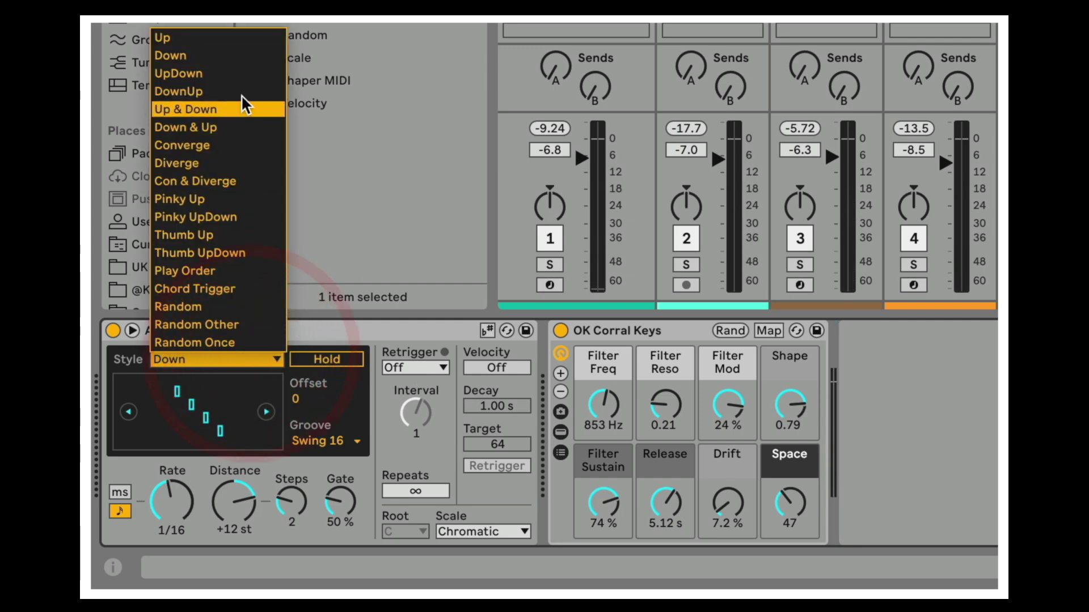
pyautogui.click(233, 126)
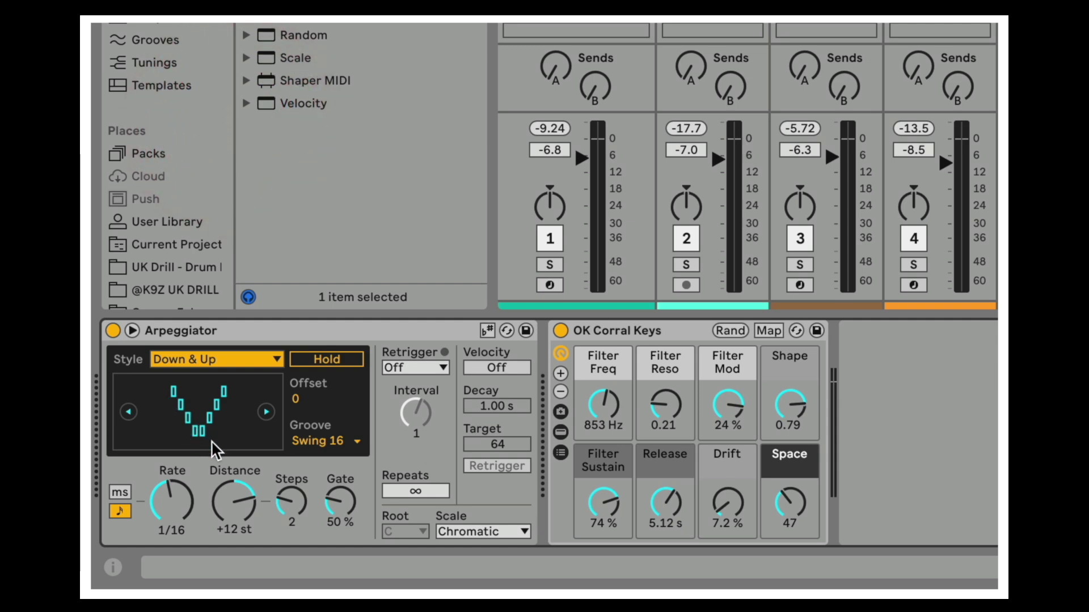
pyautogui.click(983, 434)
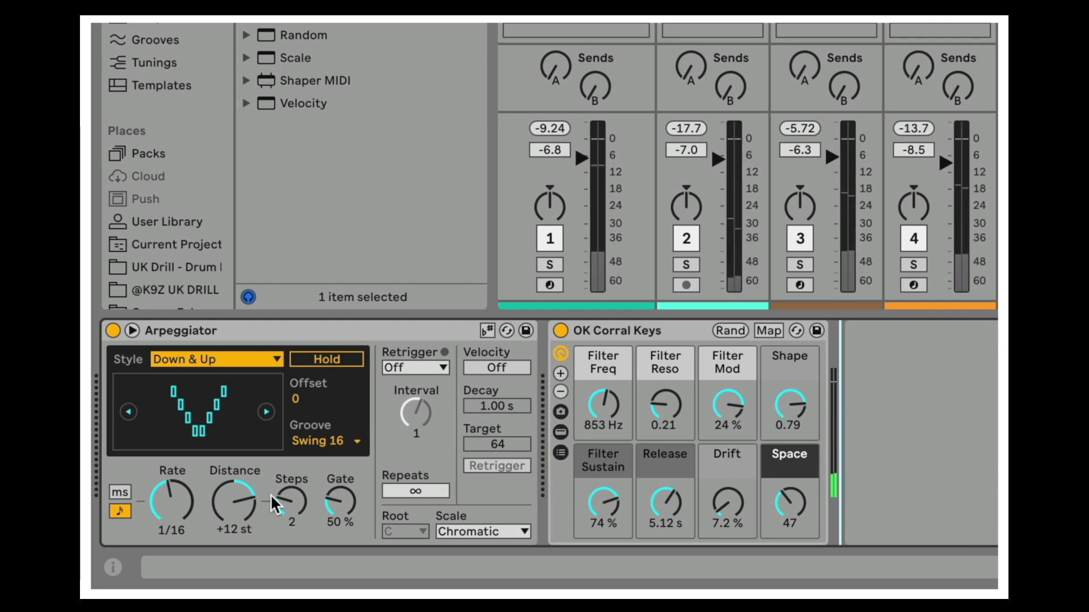
# Set the Arpeggiator's style back to Up and play the soloed arpeggio.
pyautogui.click(261, 363)
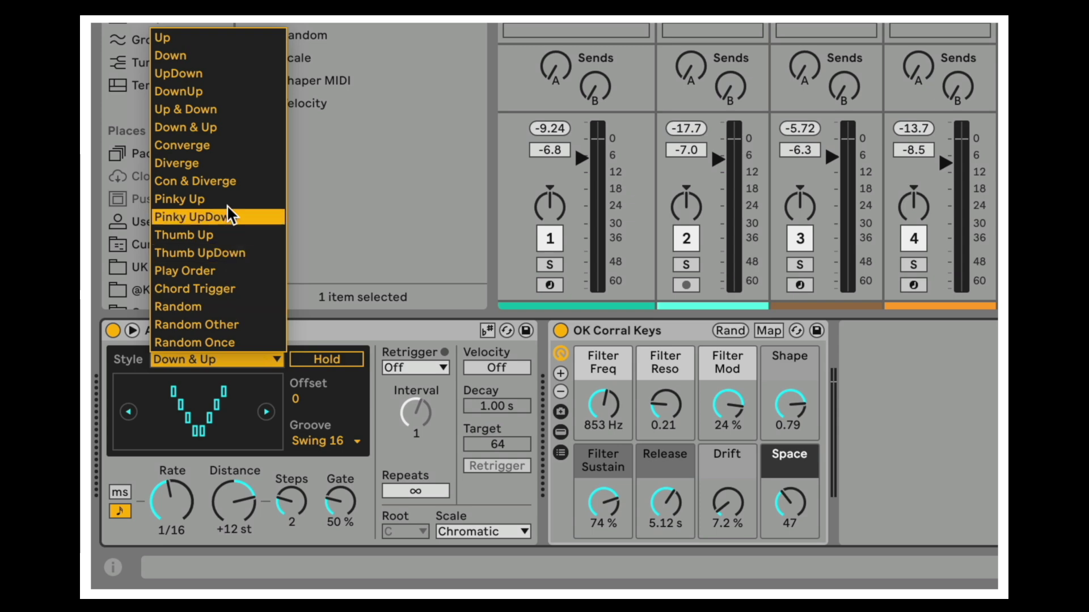
pyautogui.click(199, 35)
pyautogui.click(992, 414)
pyautogui.press('space')
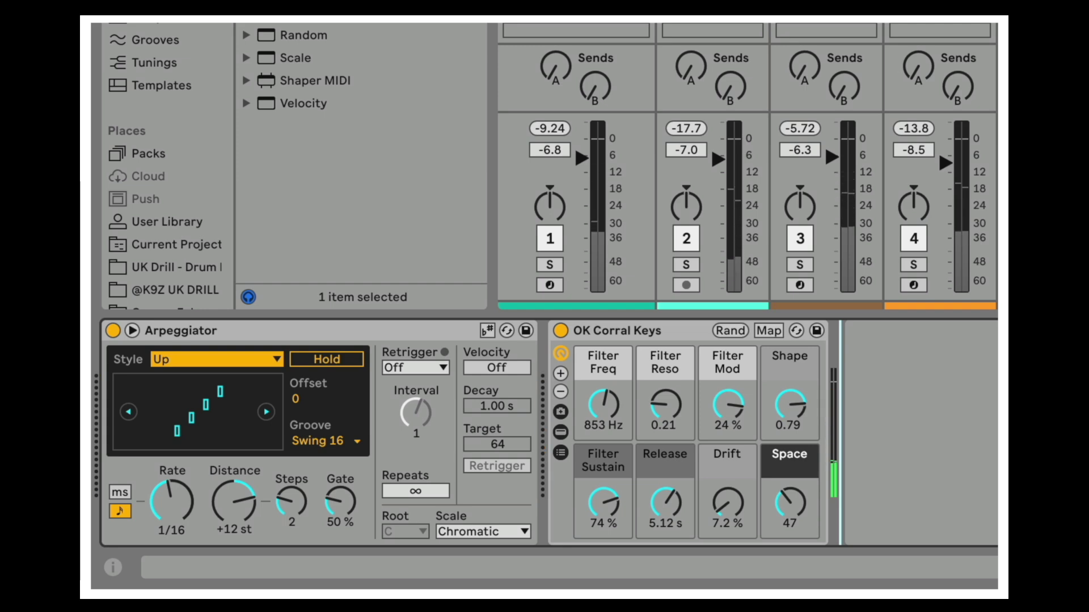
pyautogui.press('s')
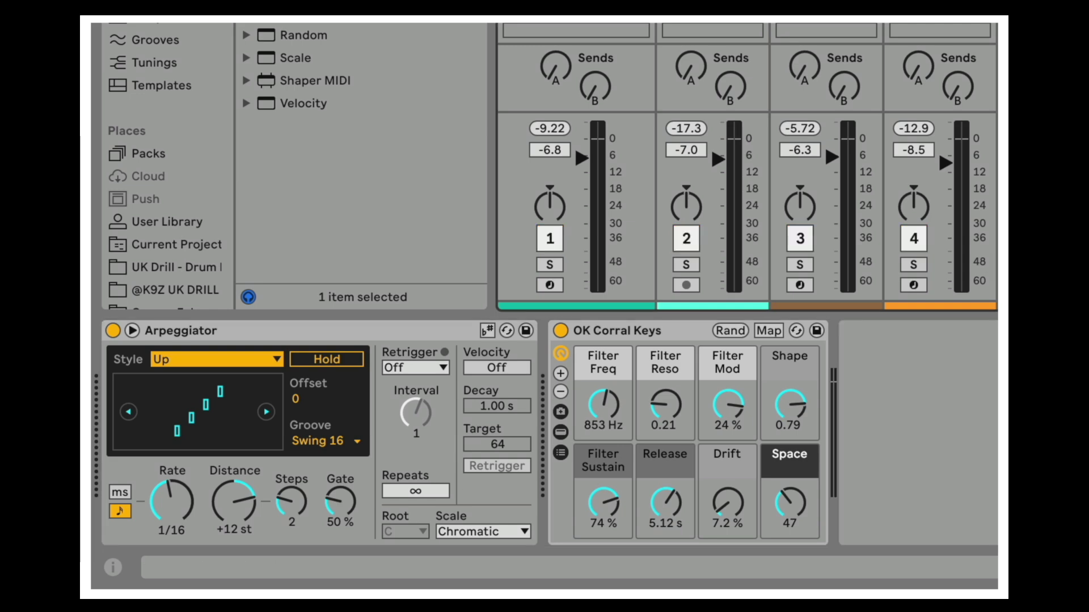
# Try longer Arpeggiator gate values such as 167 % during playback, and bring the gate back to 50 %.
pyautogui.moveTo(336, 501); pyautogui.dragTo(338, 445)
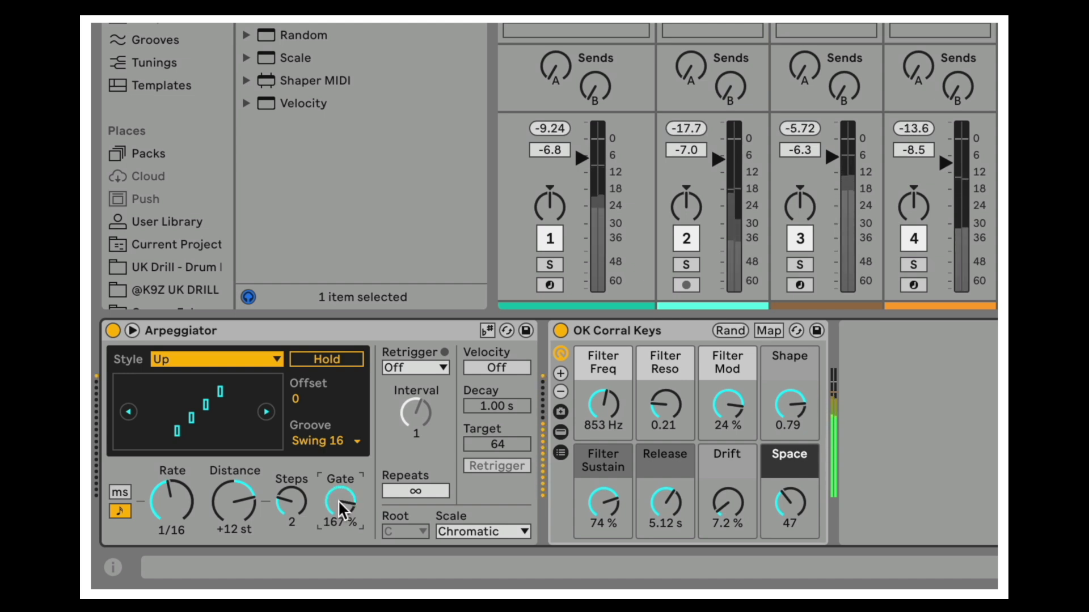
pyautogui.moveTo(337, 500); pyautogui.dragTo(338, 545)
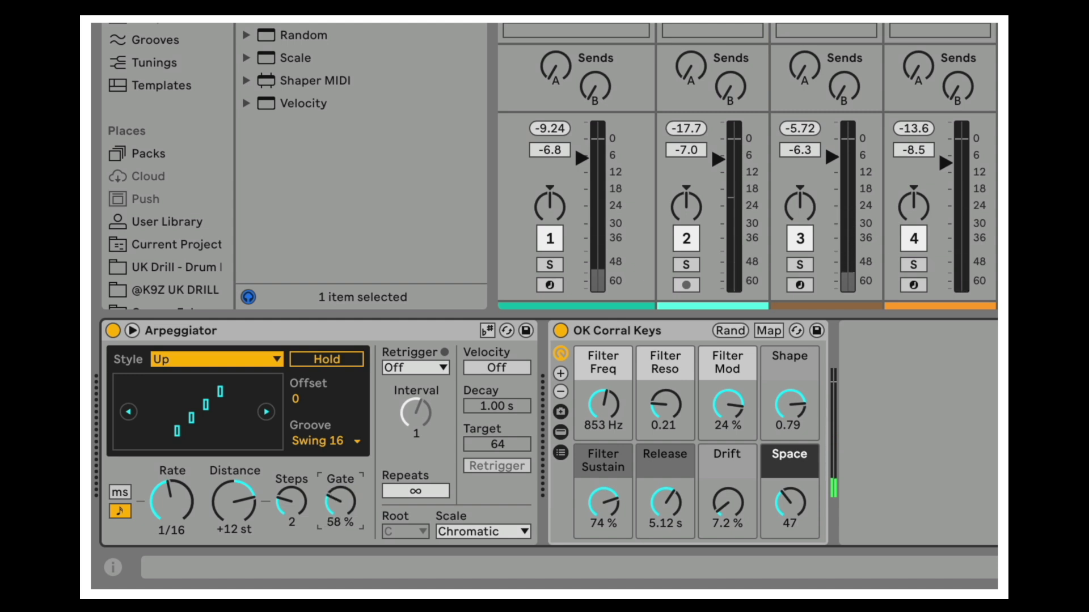
pyautogui.click(993, 445)
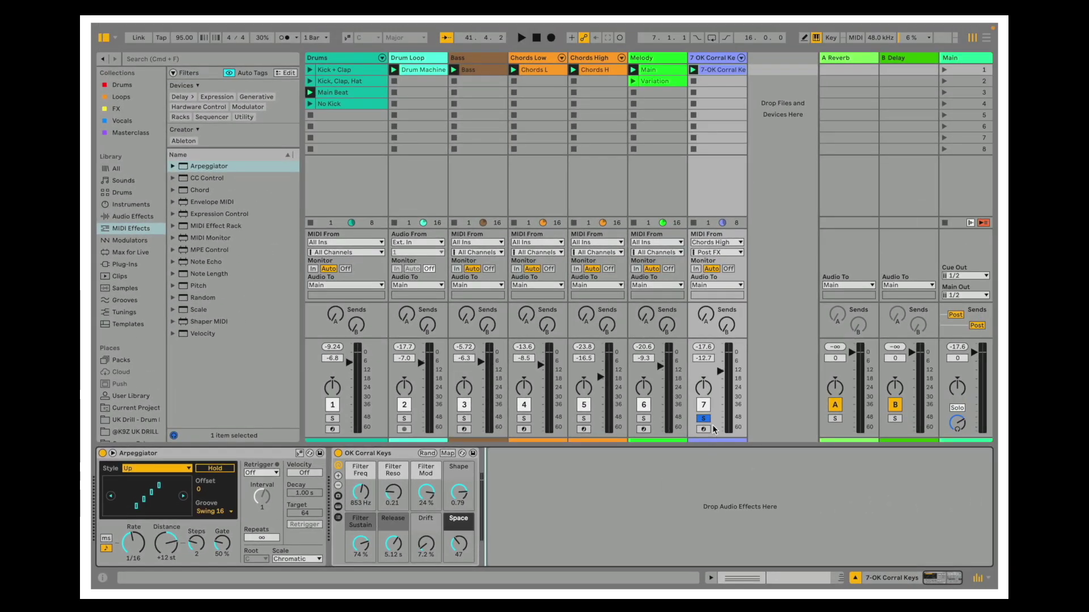
# Turn off the solo on the OK Corral Keys track and play the arpeggio with the full mix.
pyautogui.click(703, 419)
pyautogui.press('space')
pyautogui.click(633, 486)
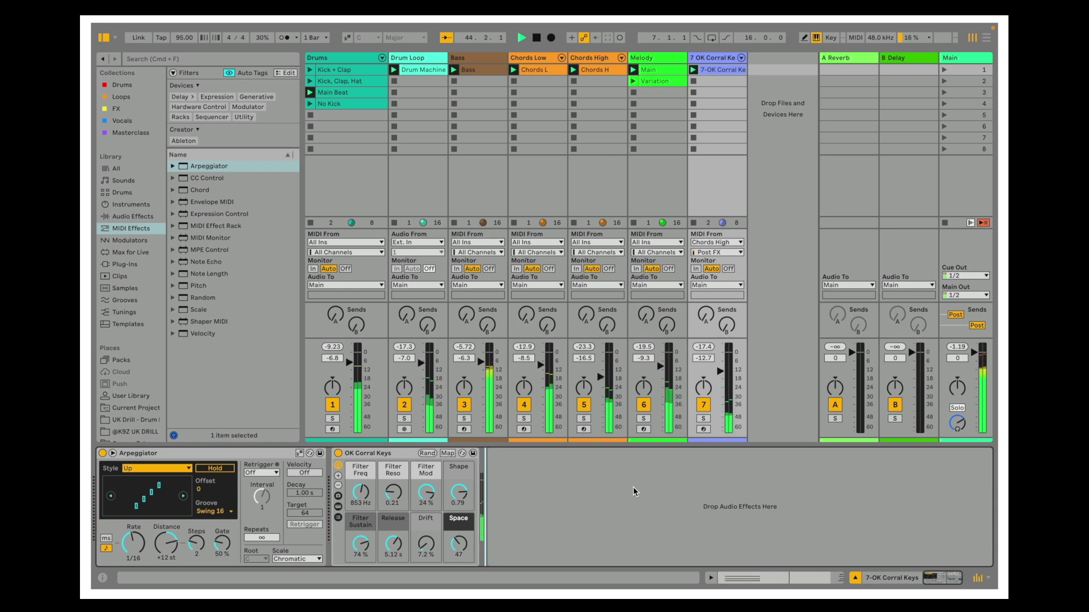
pyautogui.press('space')
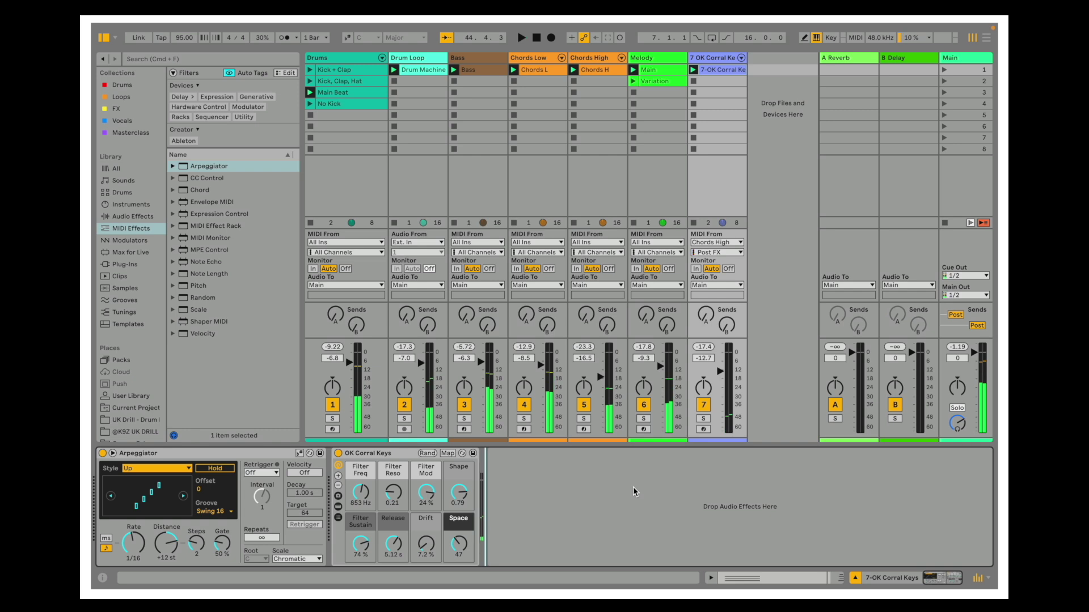